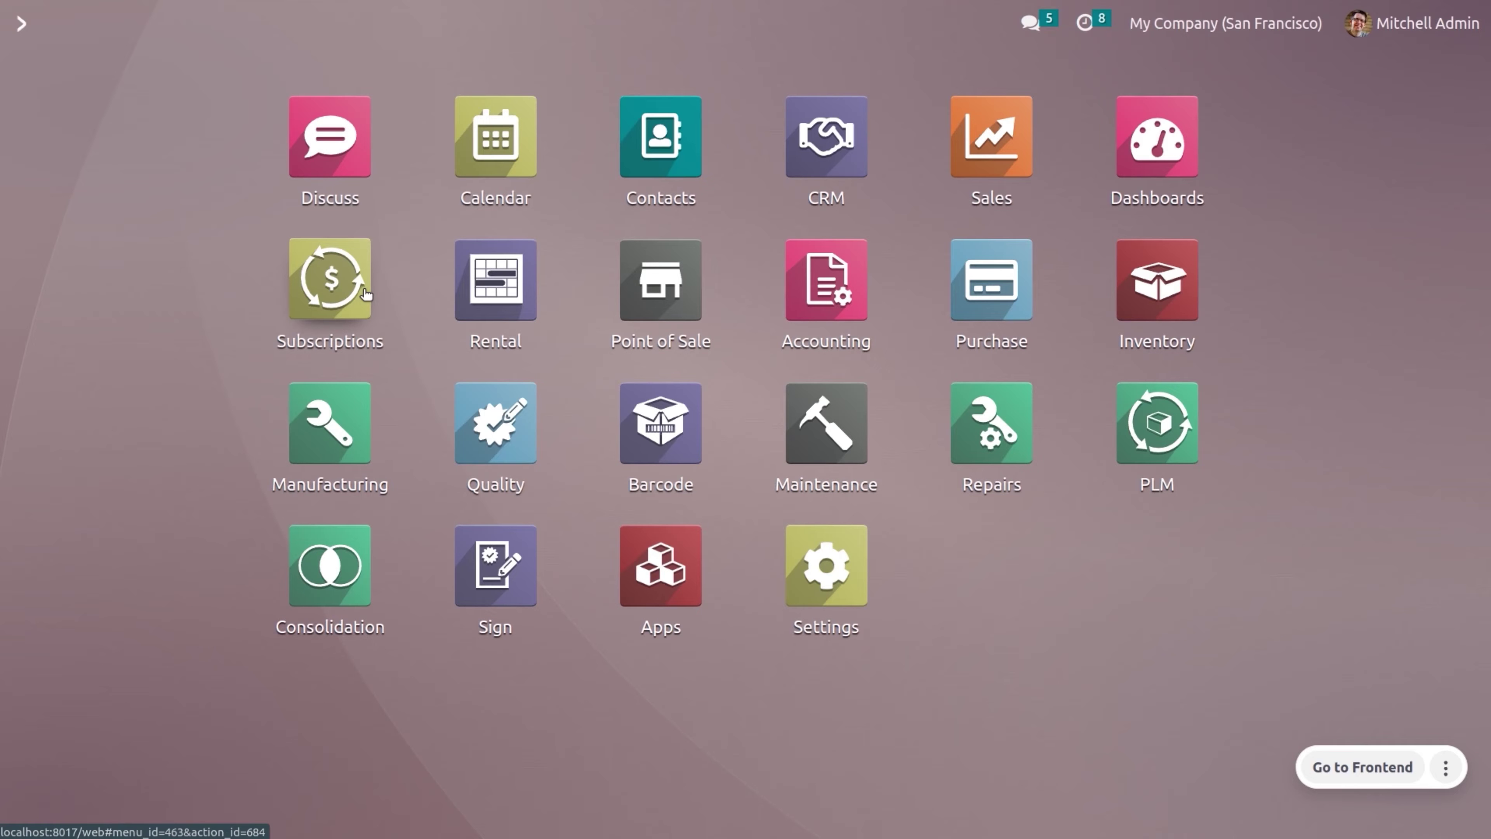
- Open the Manufacturing settings and review the Subcontracting option under Operations
text(man)
key(Return)
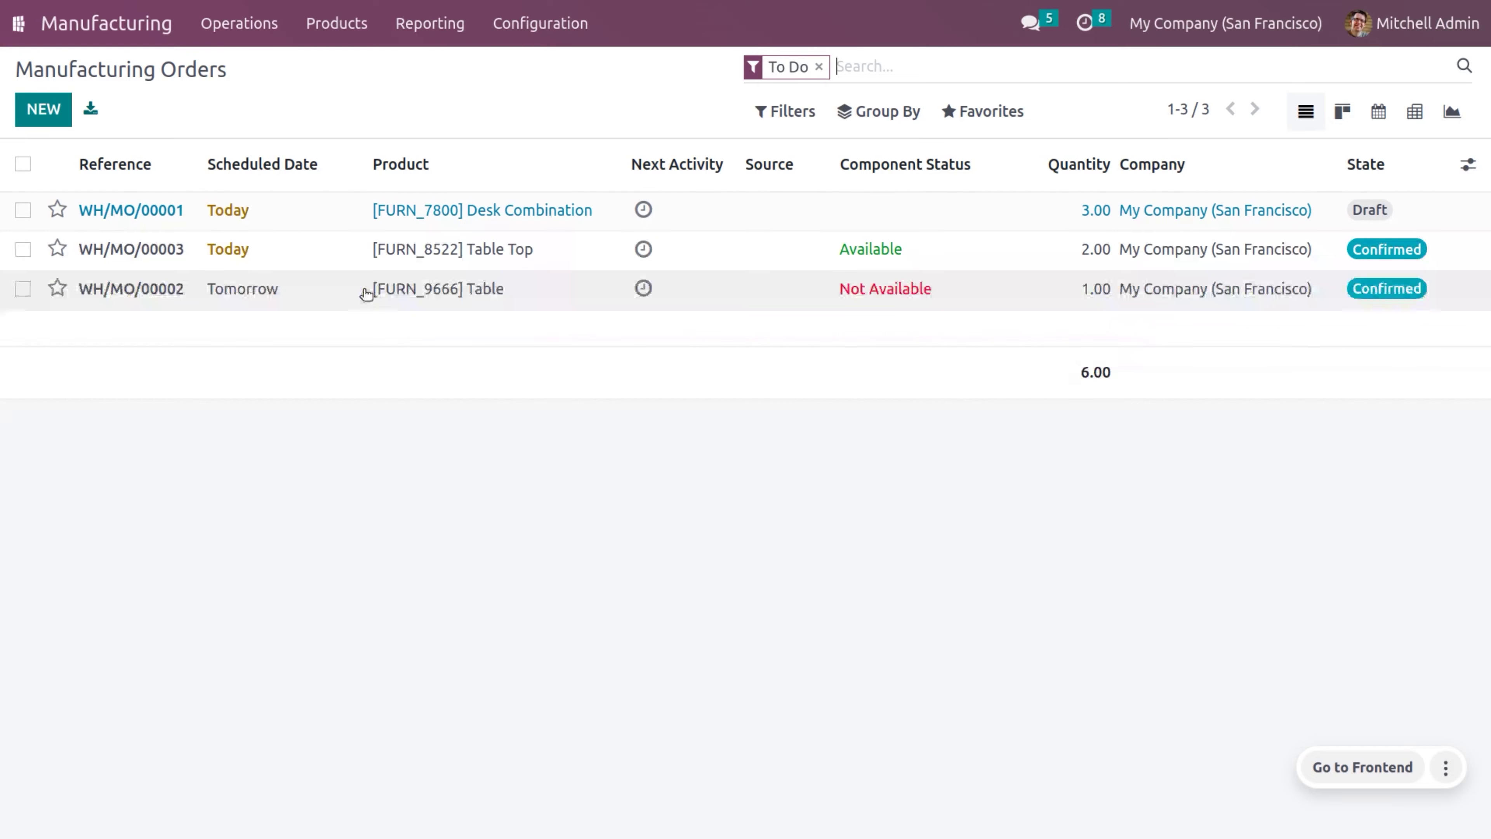
click(496, 24)
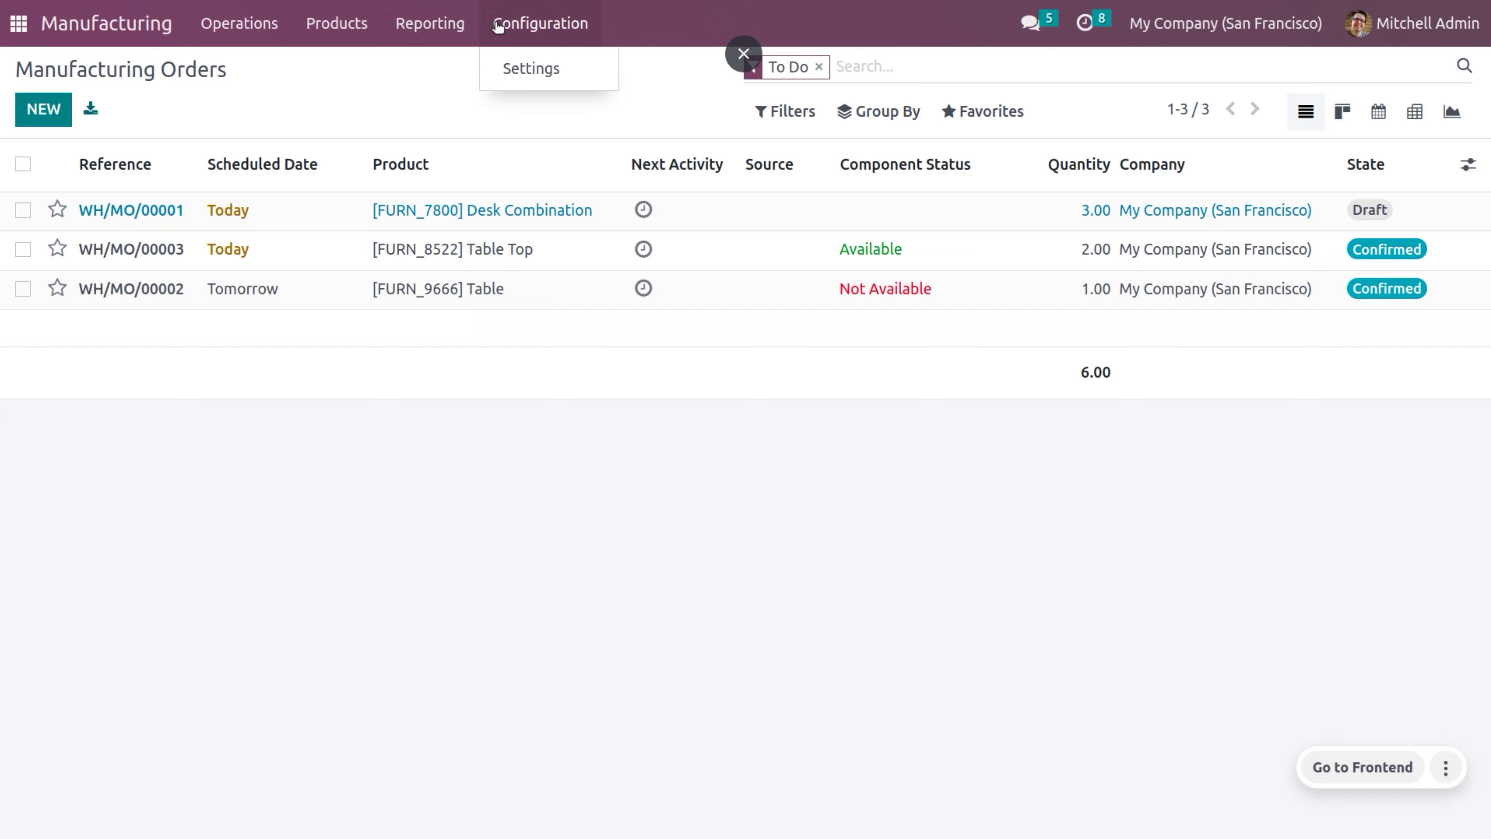
click(525, 75)
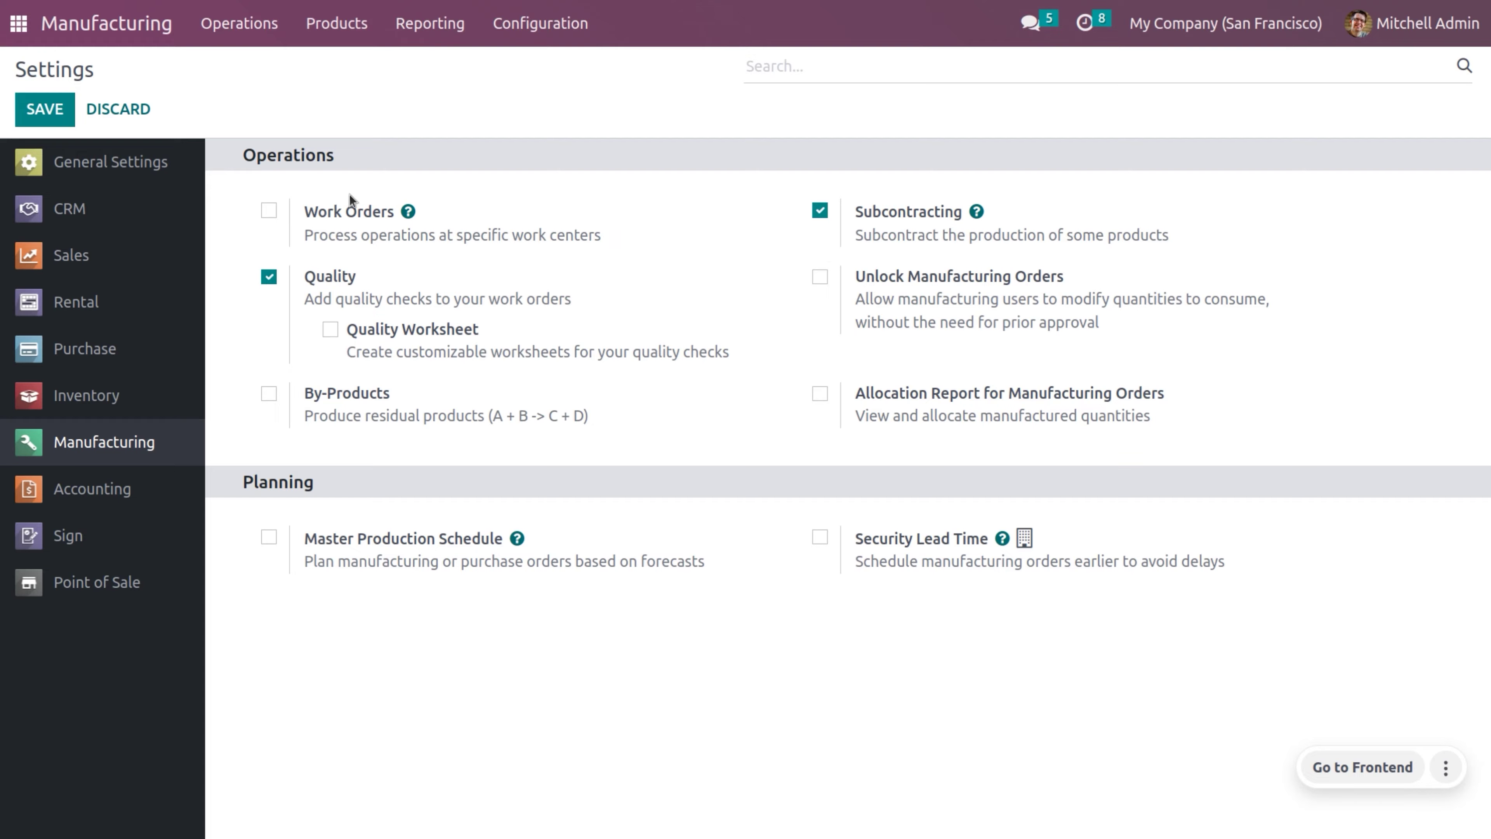
- Review the Dropshipping option under Logistics in the Purchase settings
click(109, 359)
scroll(543, 632, down, 3)
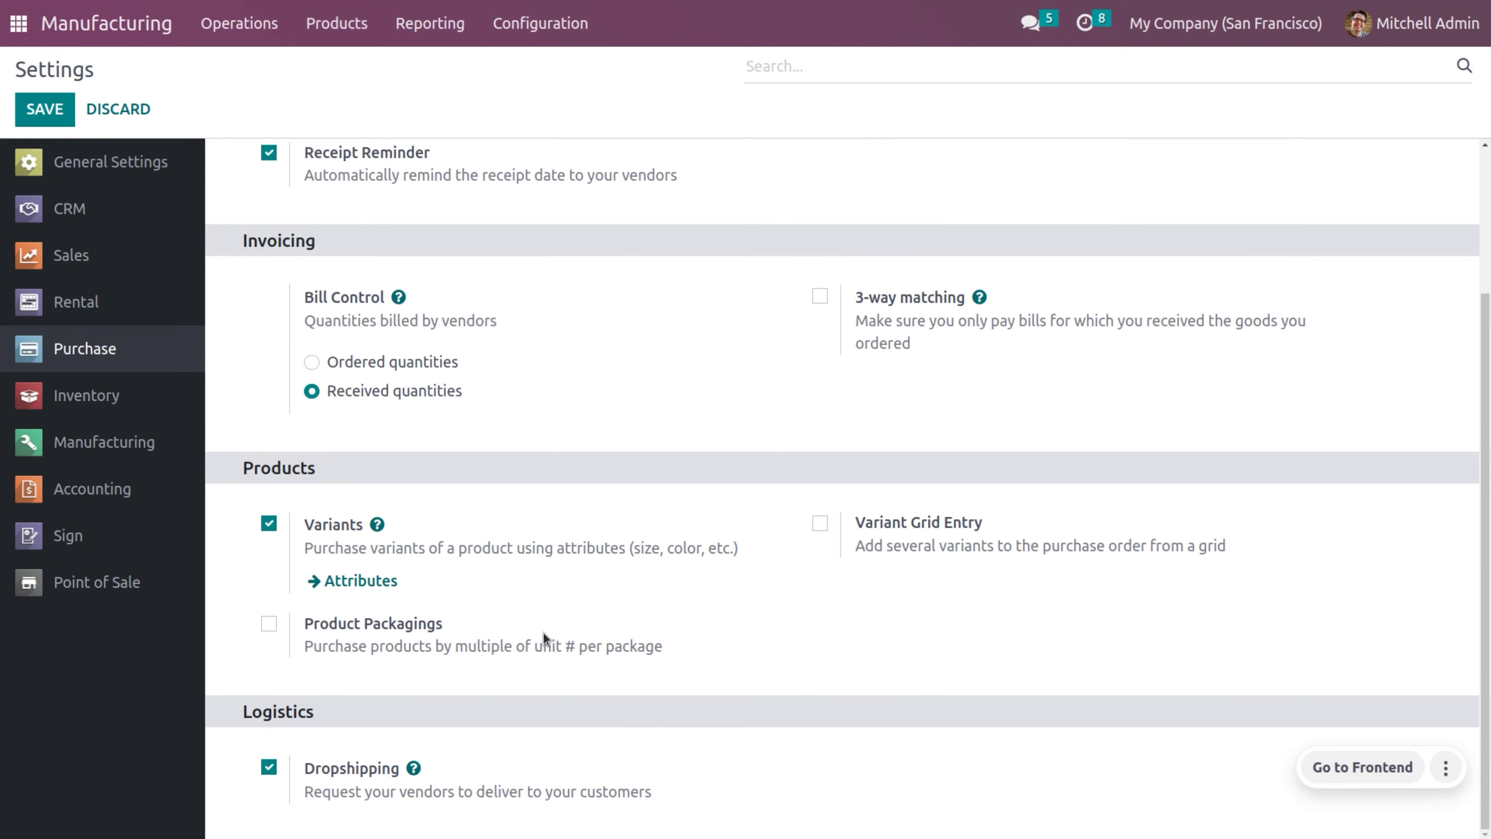
mouse_move(543, 632)
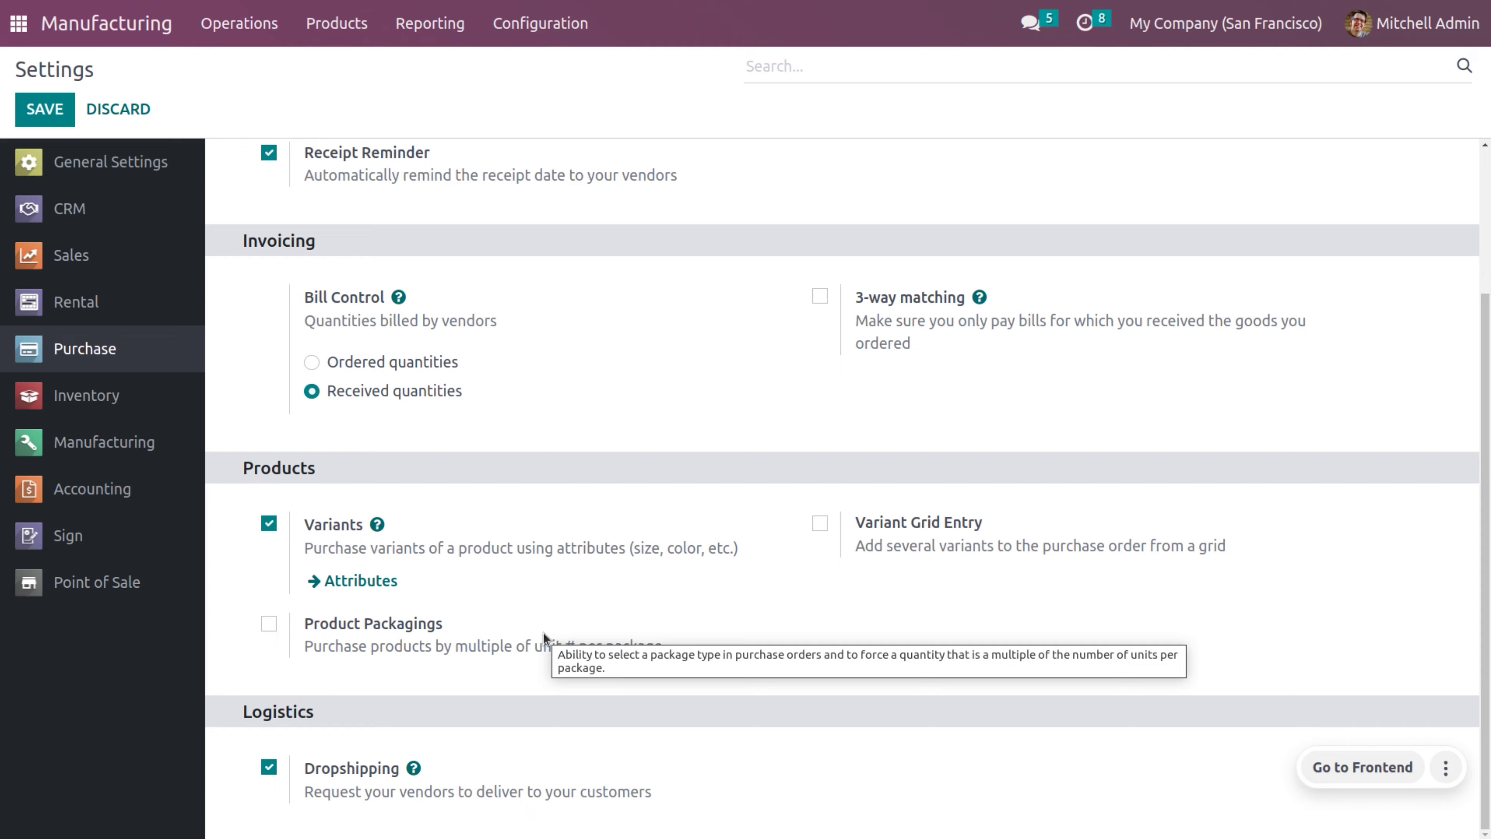
- Look through the manufacturing products and open the Lamp bill of materials with the reference Subcontracting:Dropshipping
click(354, 30)
click(370, 68)
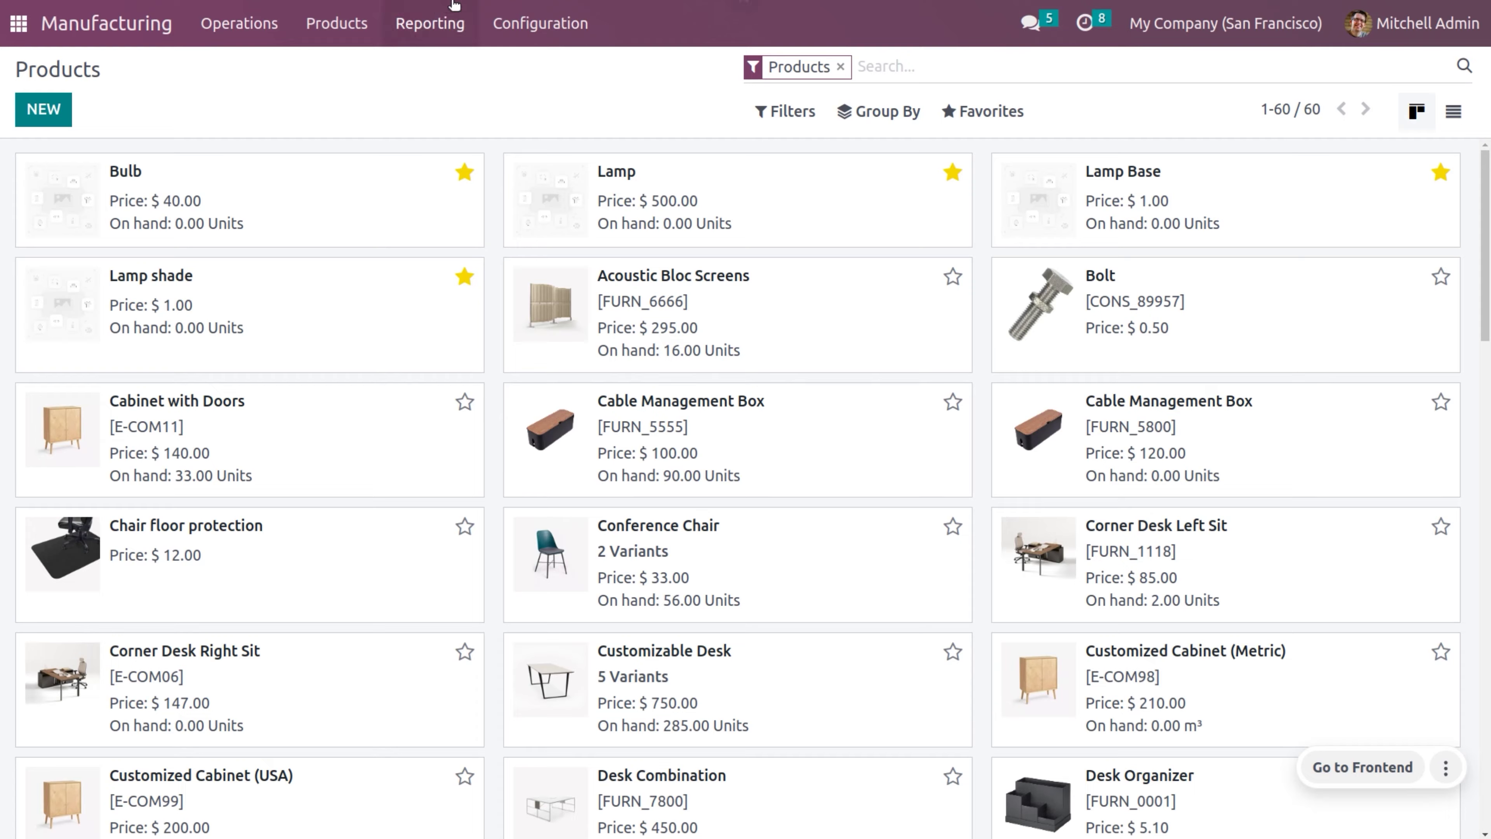
click(334, 23)
click(395, 130)
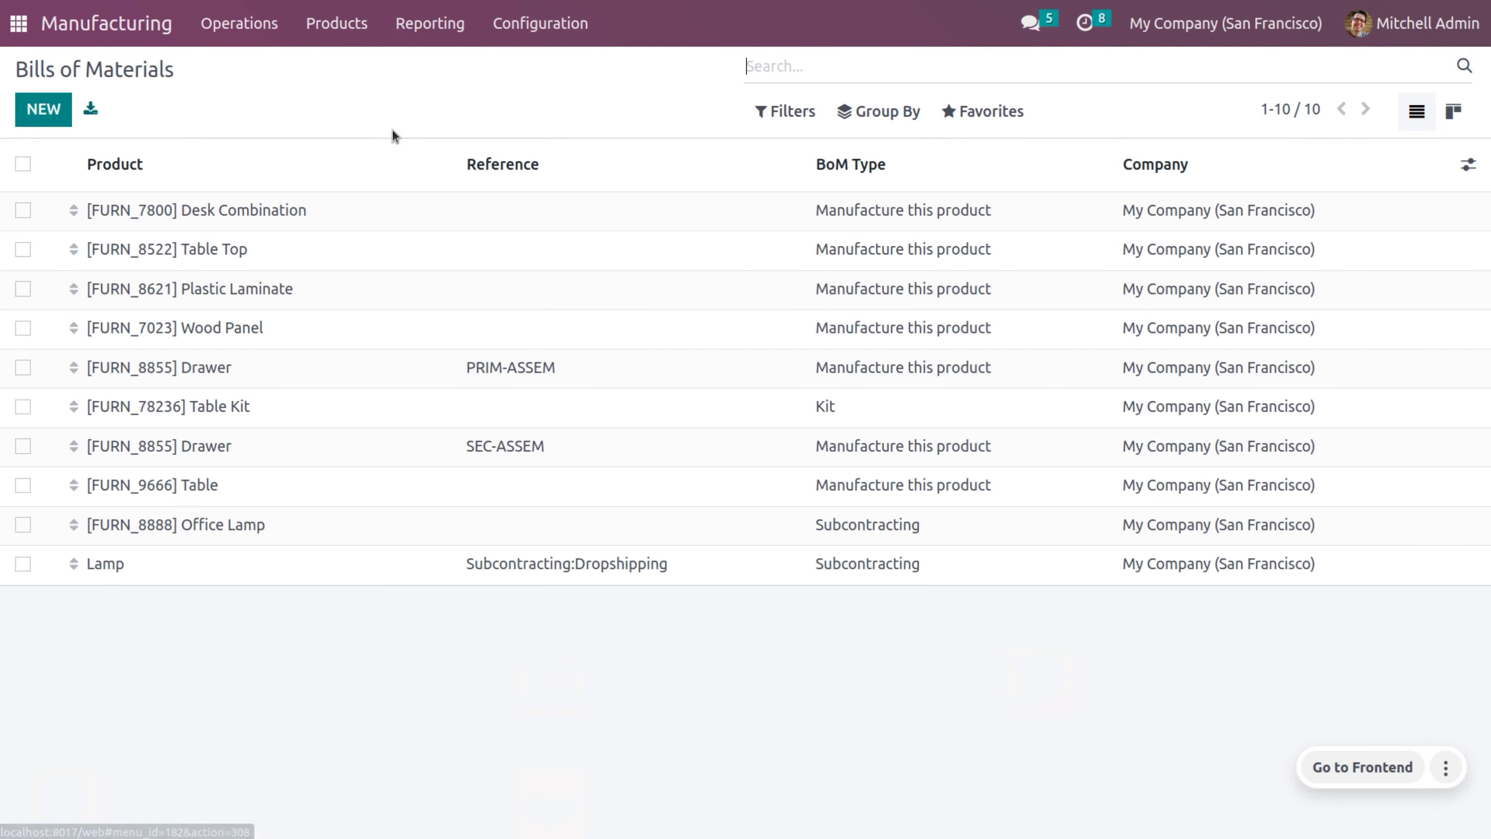
click(430, 563)
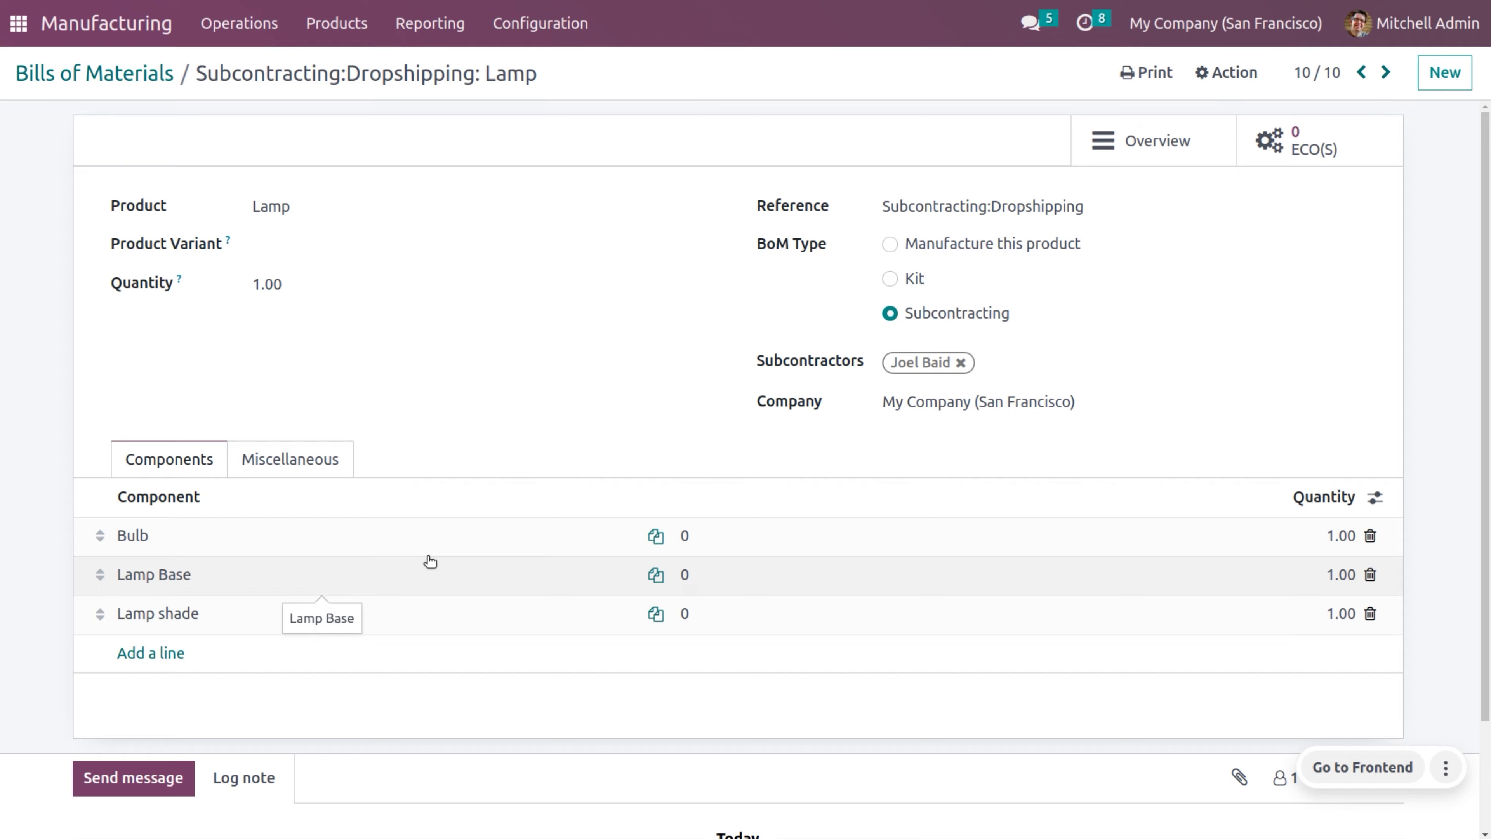
- Open the Bulb component's product record from the bill of materials and review its vendor and inventory routes
click(446, 543)
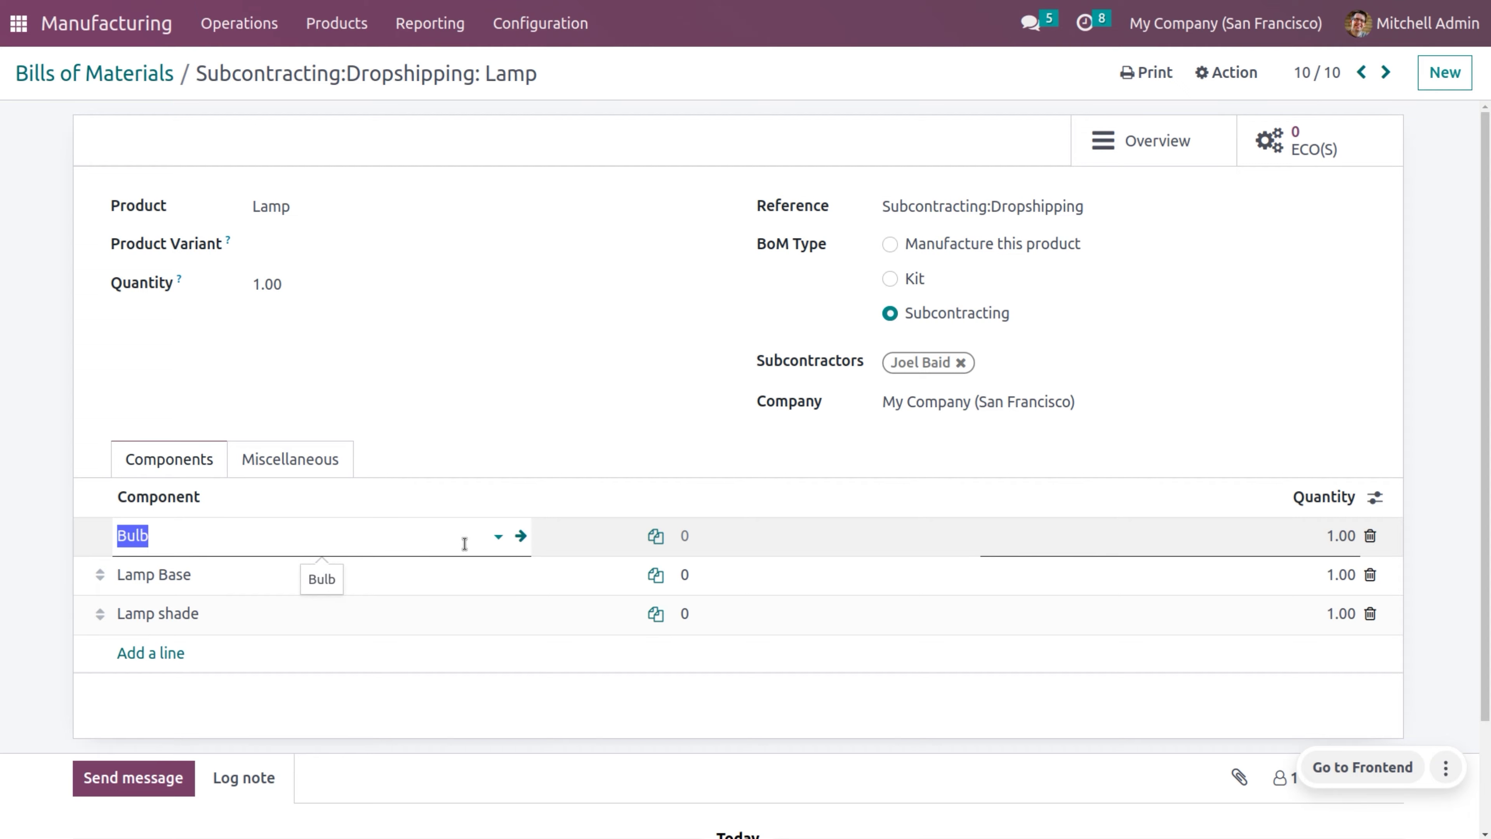
click(521, 536)
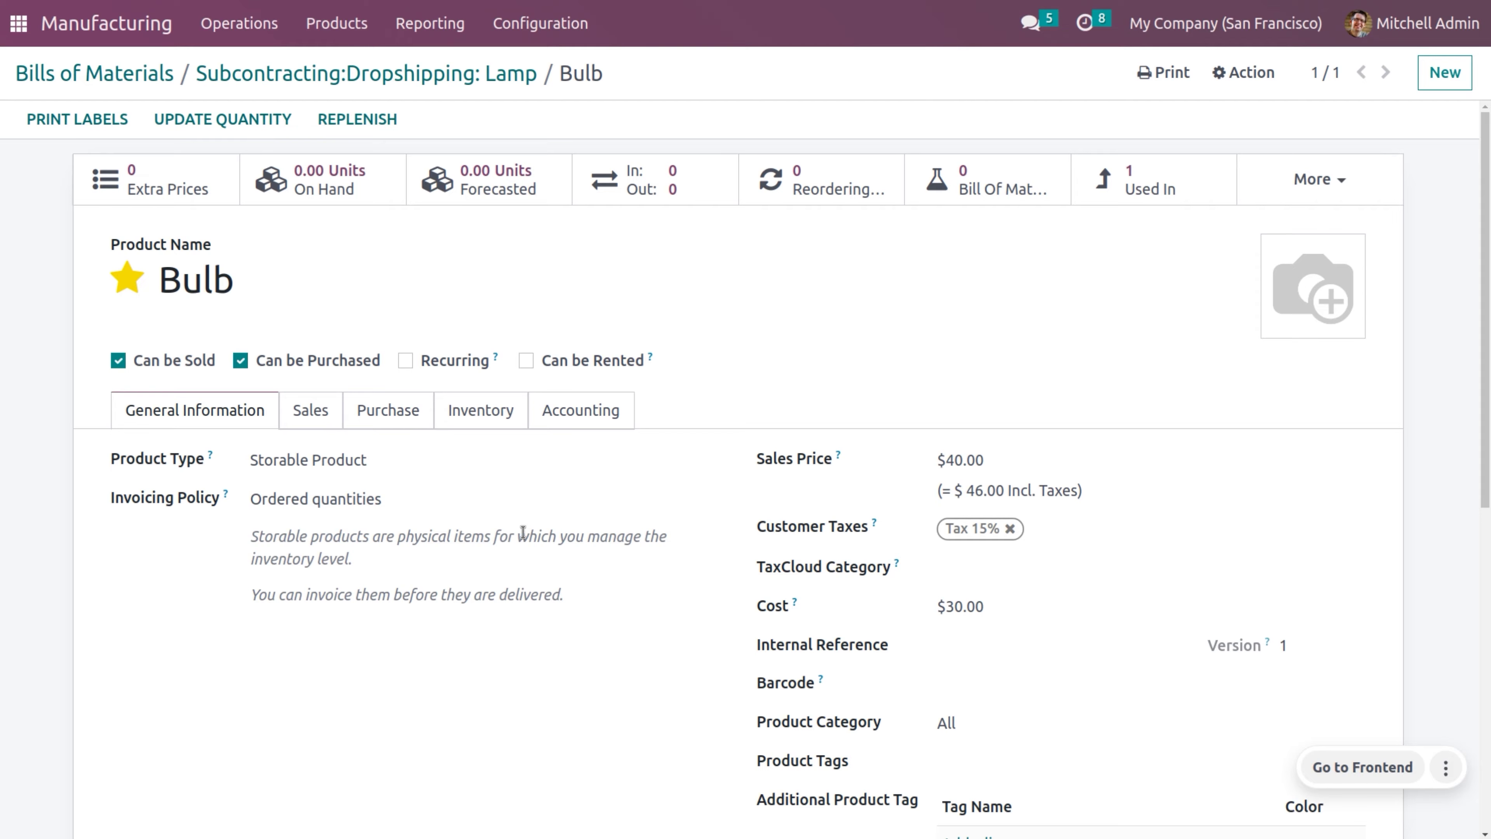
click(403, 410)
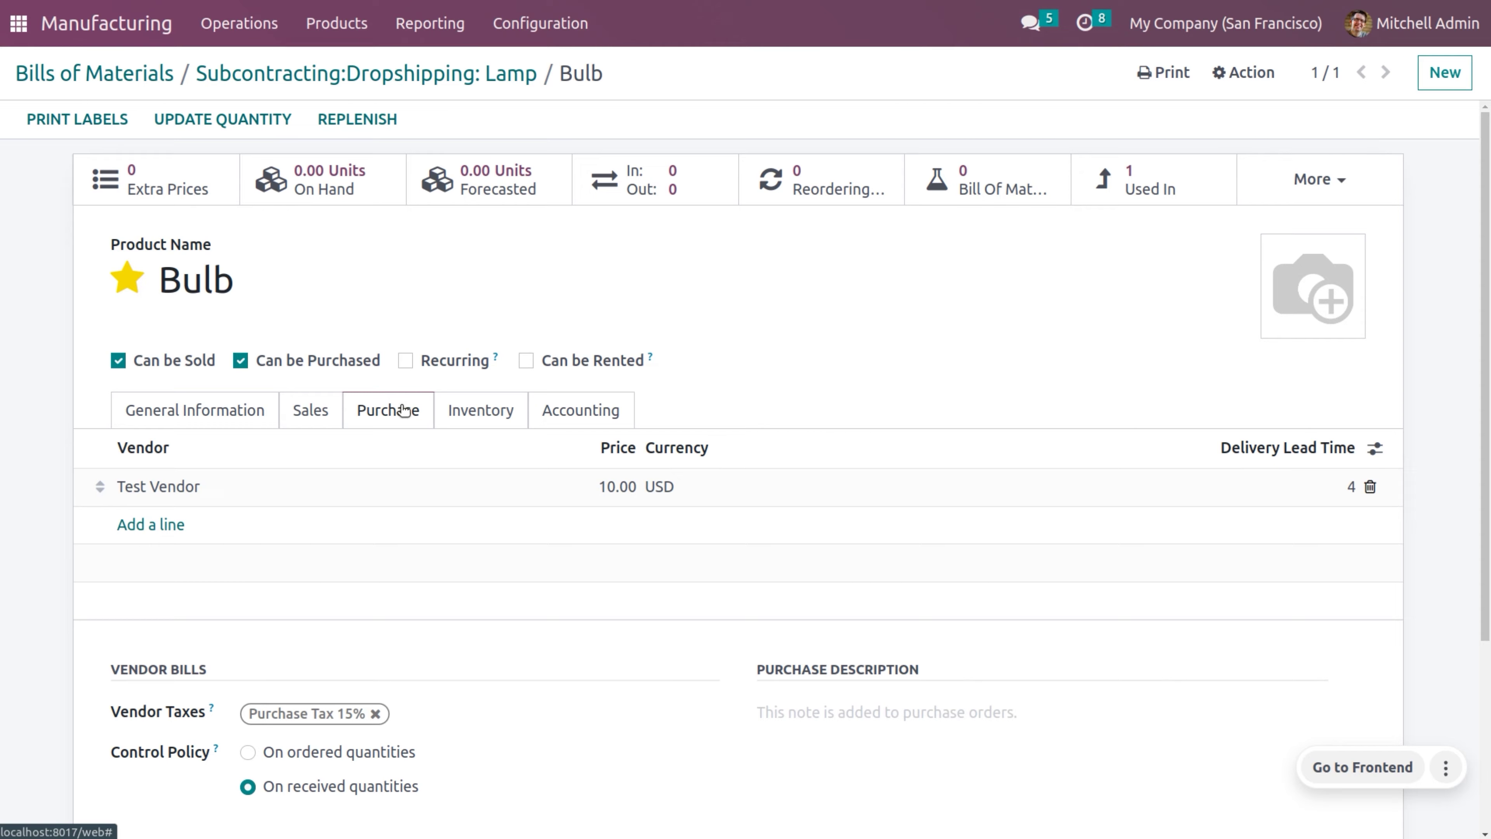
click(477, 413)
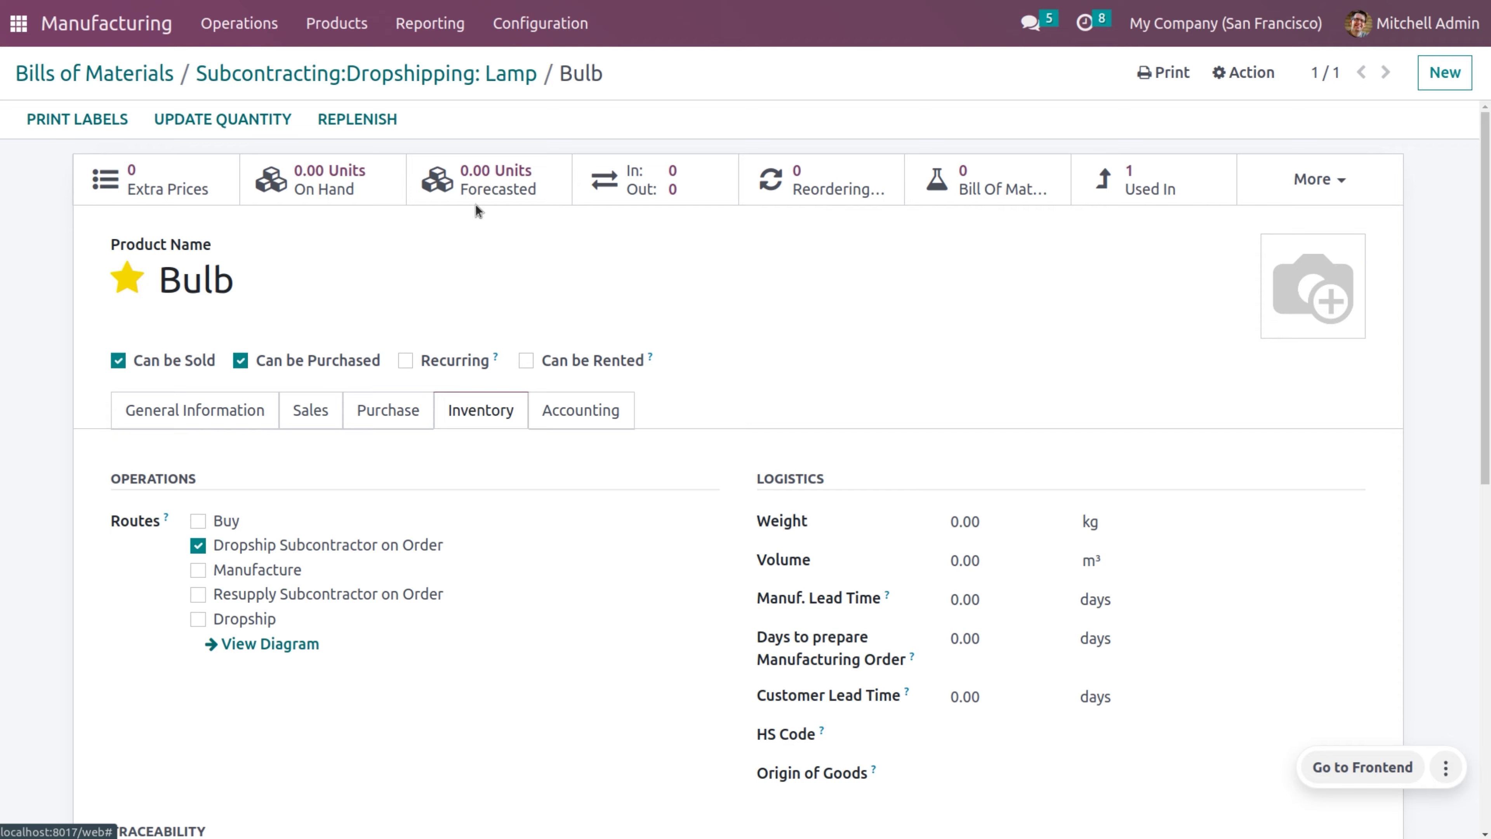
- Open the Lamp product record from its bill of materials and review its routes, lead times, vendor line and optional vendor columns
click(438, 76)
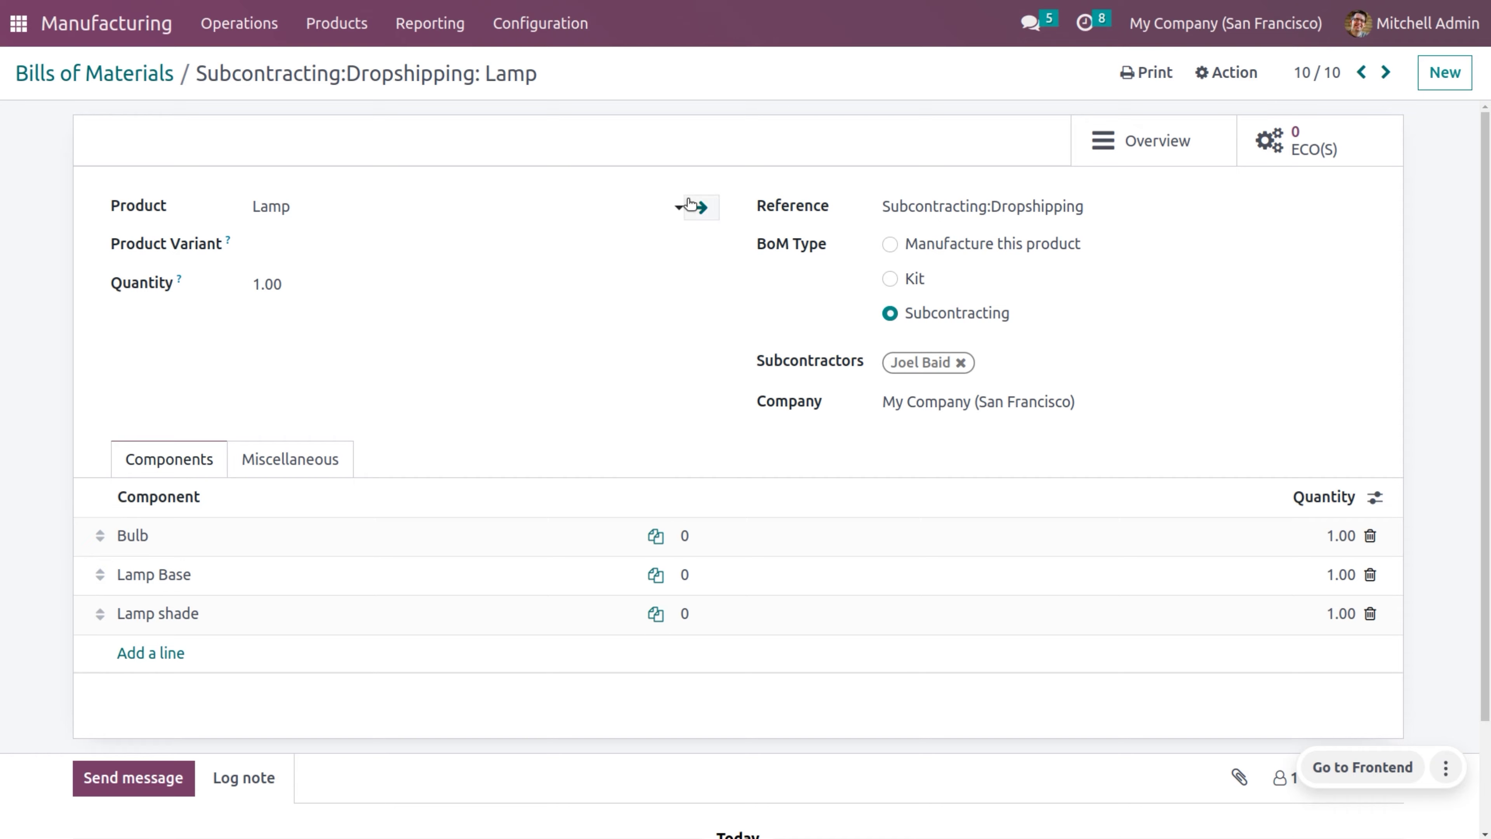
click(703, 210)
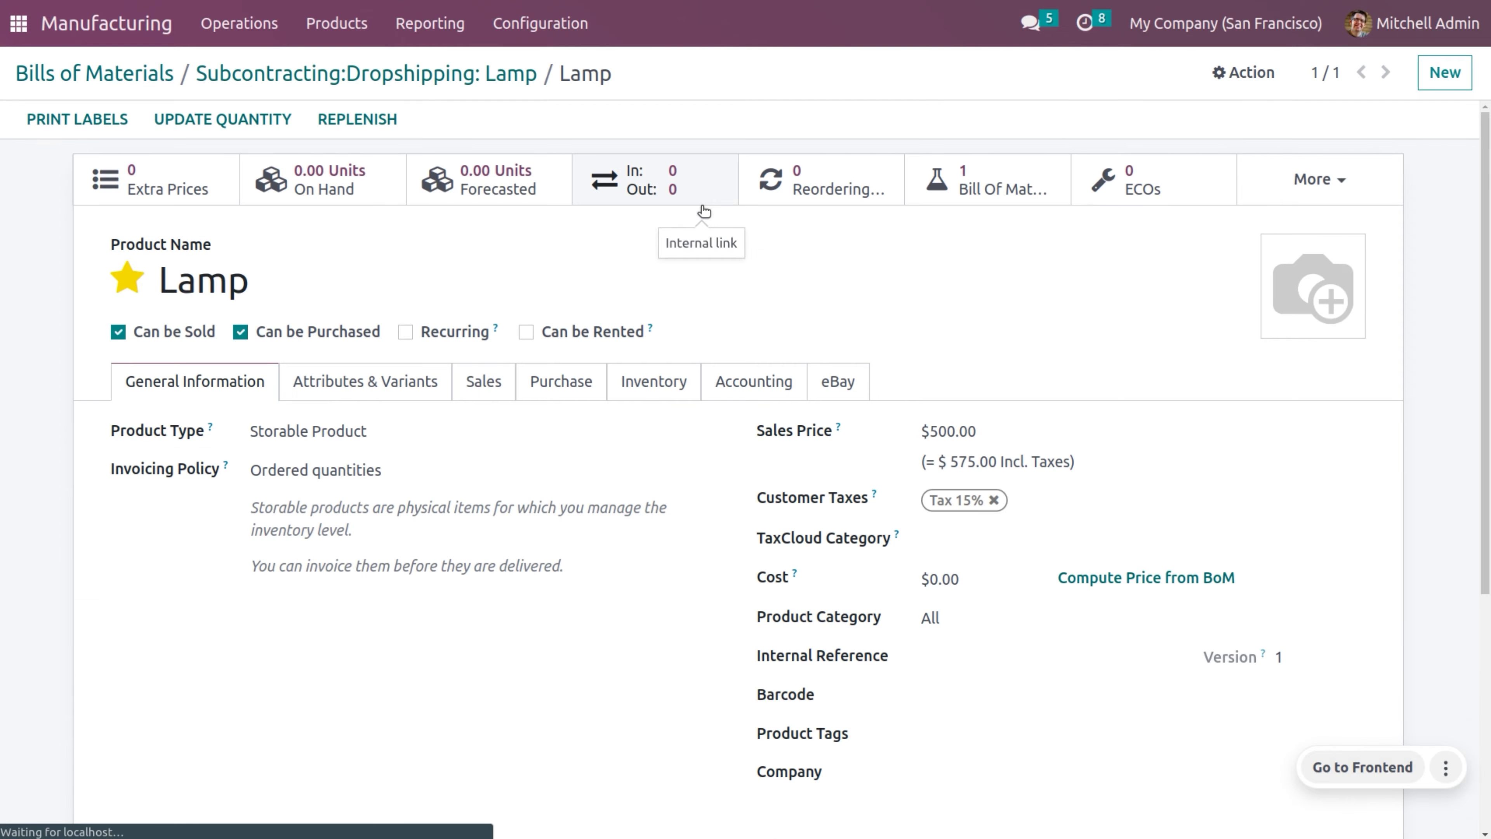
click(633, 382)
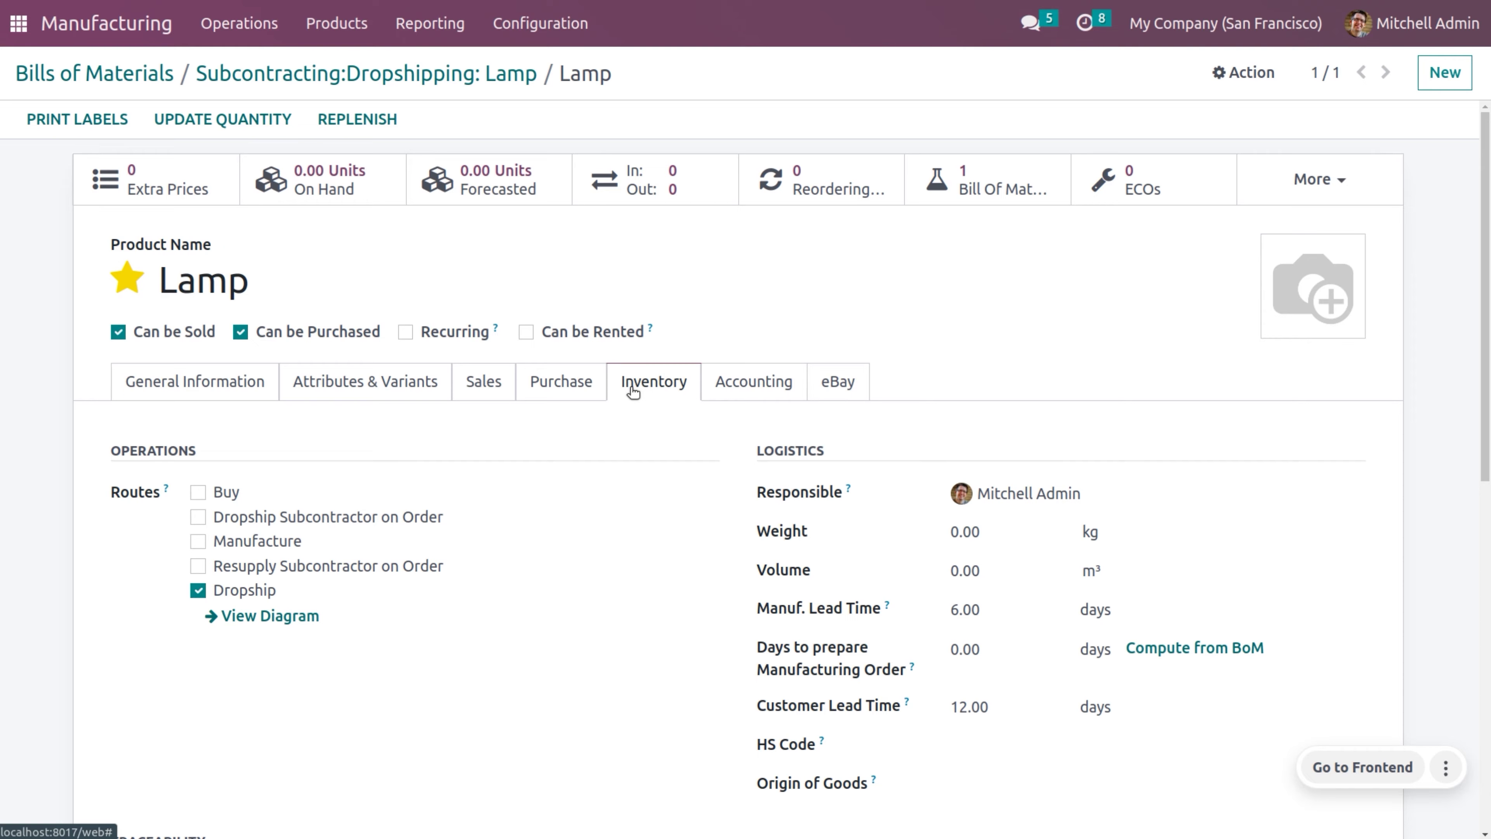
click(562, 382)
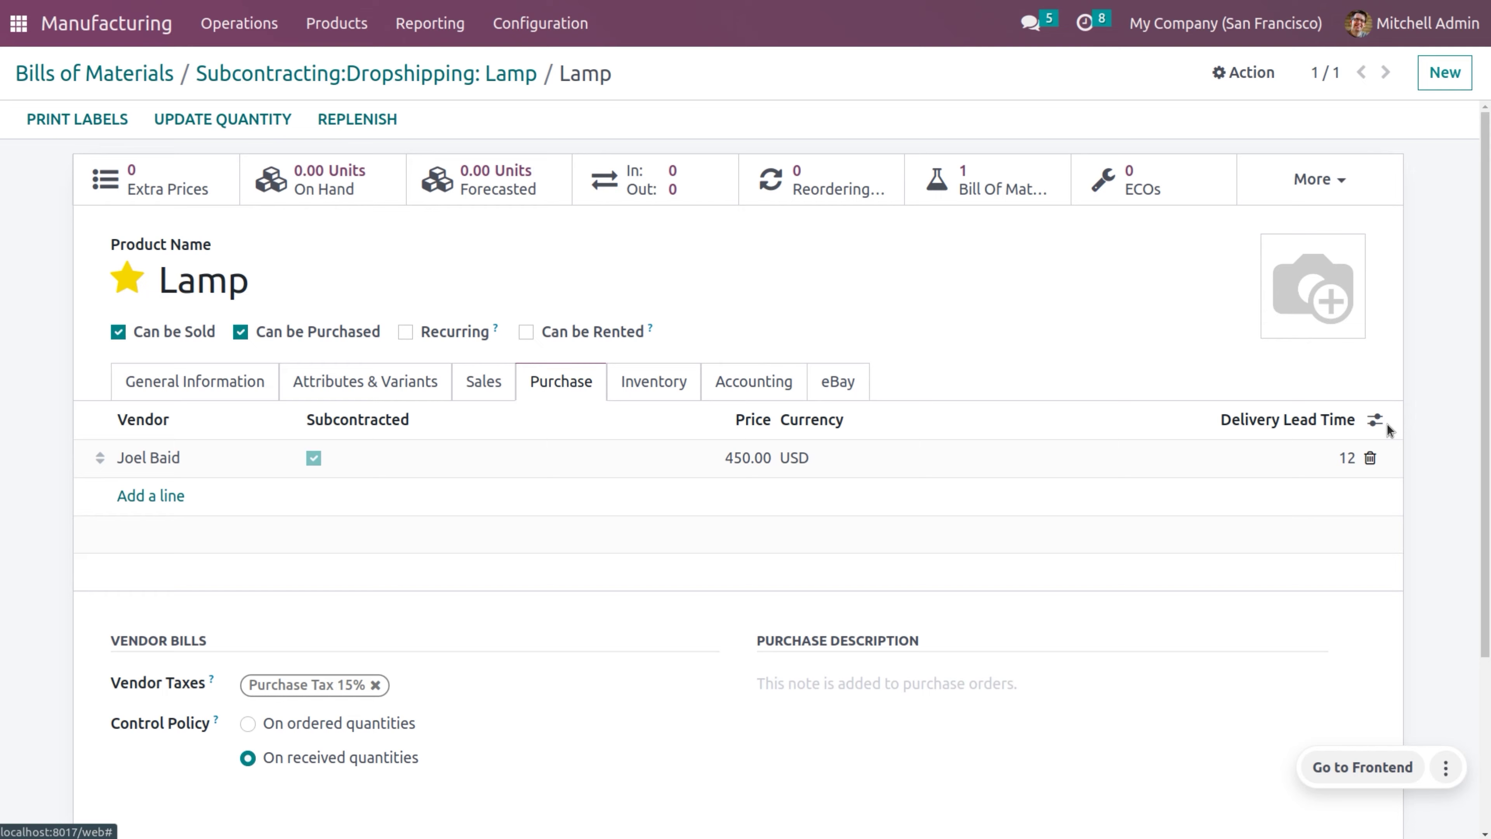
click(1375, 421)
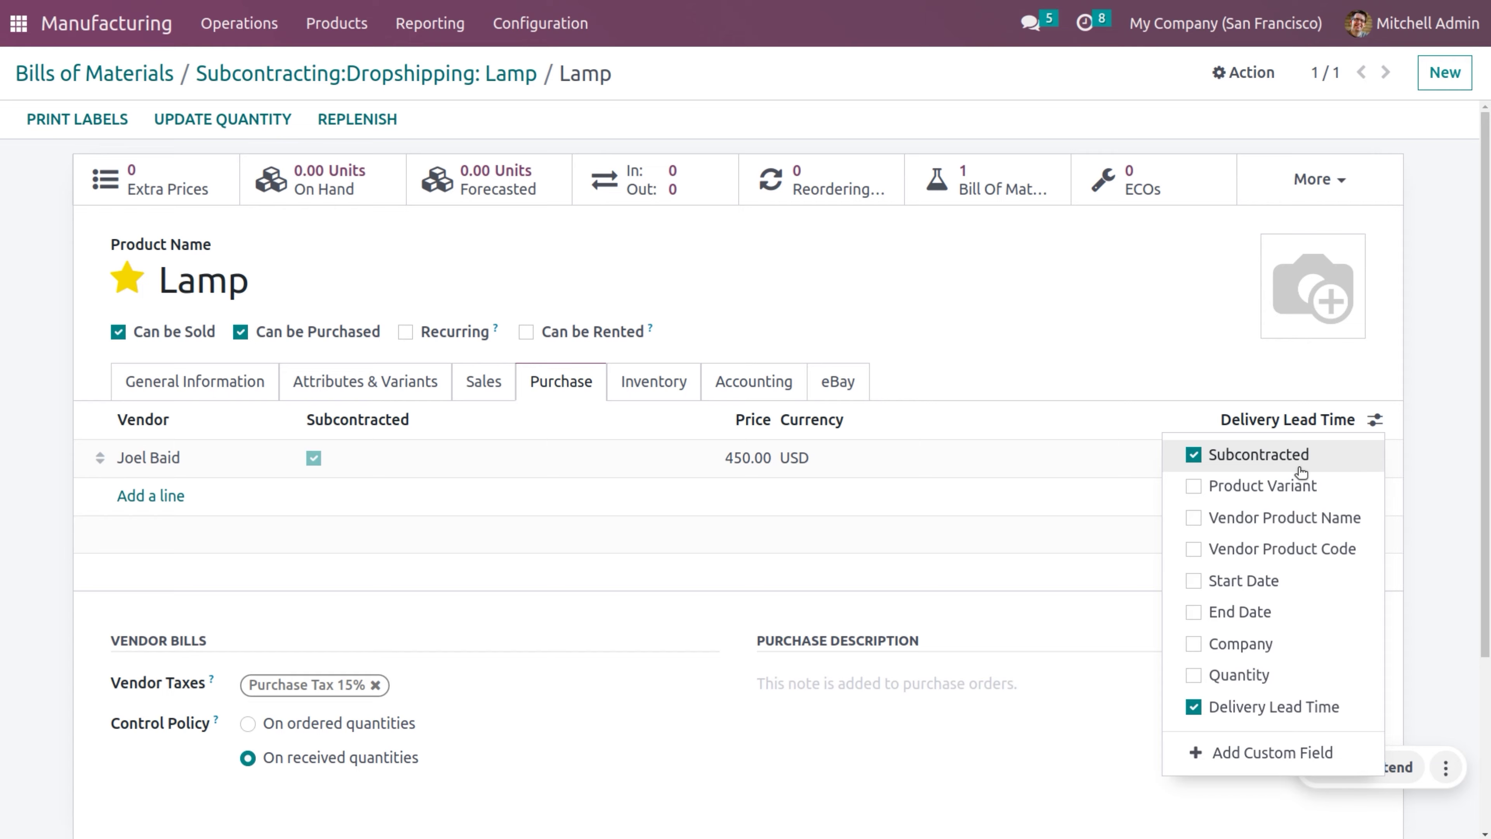
click(981, 346)
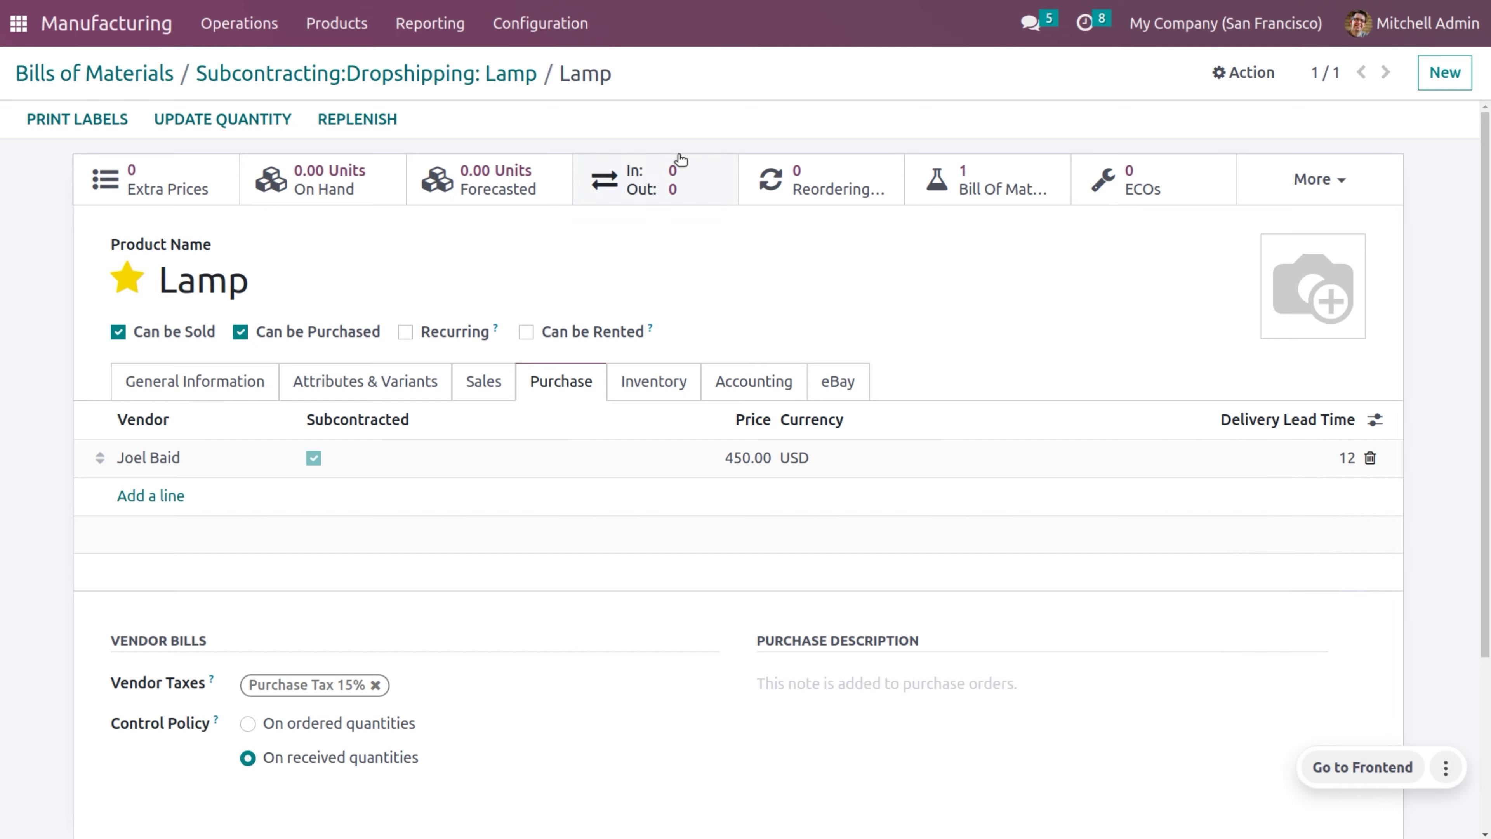
- Return to the Lamp bill of materials and review its BoM type, subcontractor and components
click(548, 40)
click(149, 76)
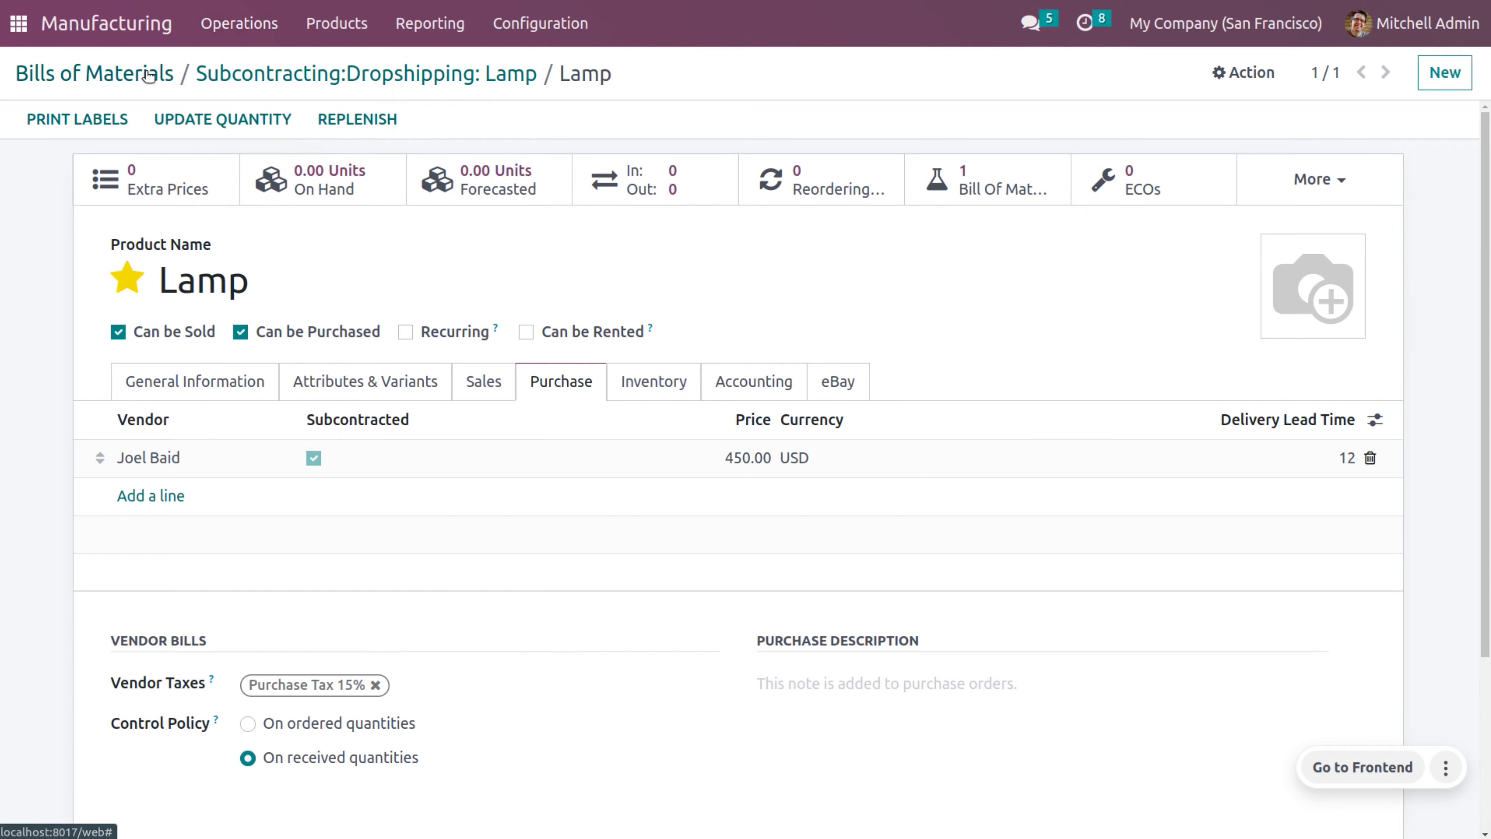
click(272, 565)
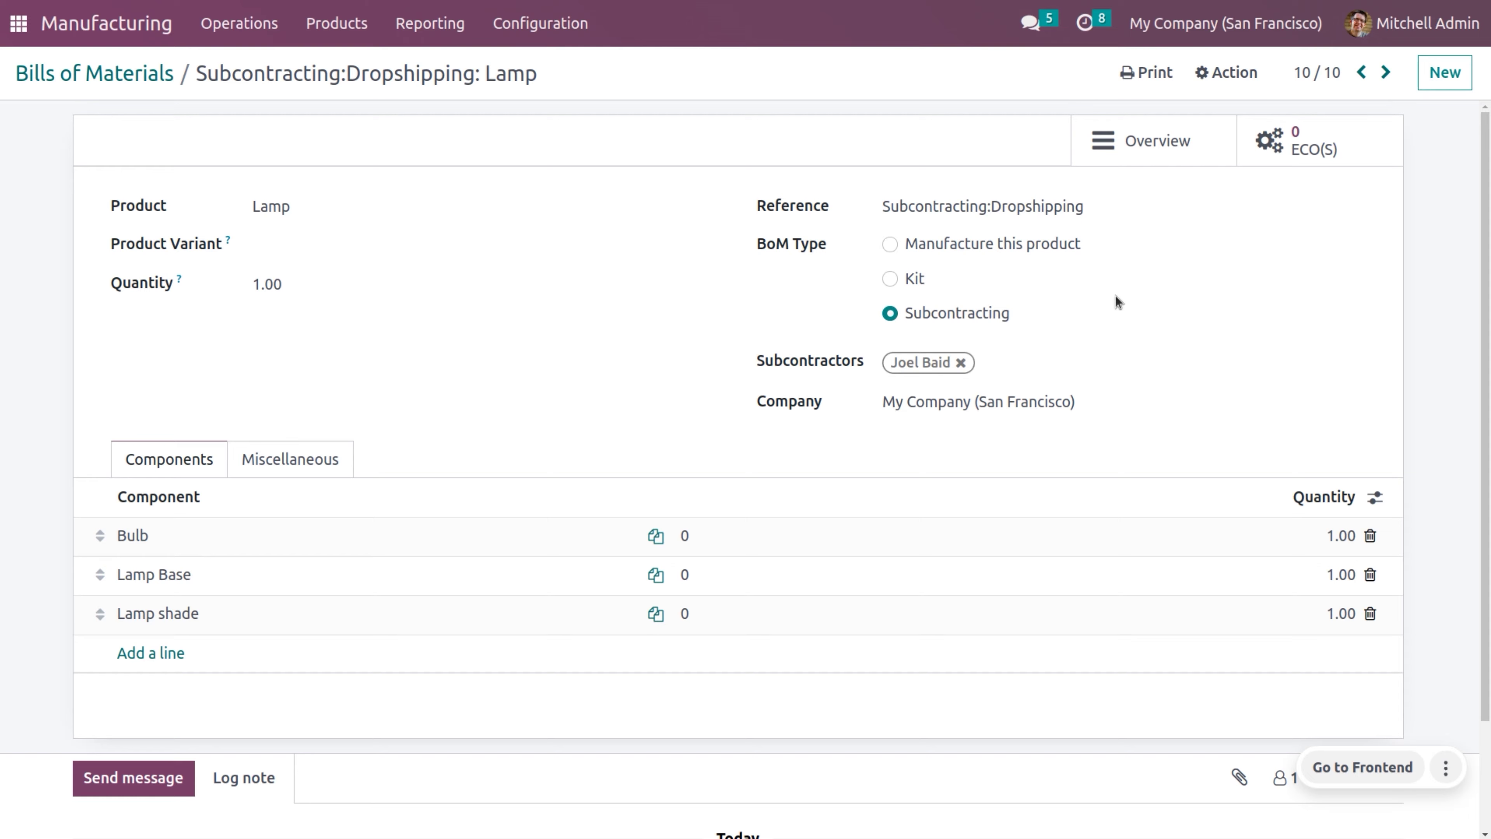
- Create a new sales quotation for the customer Deco Addict
click(16, 22)
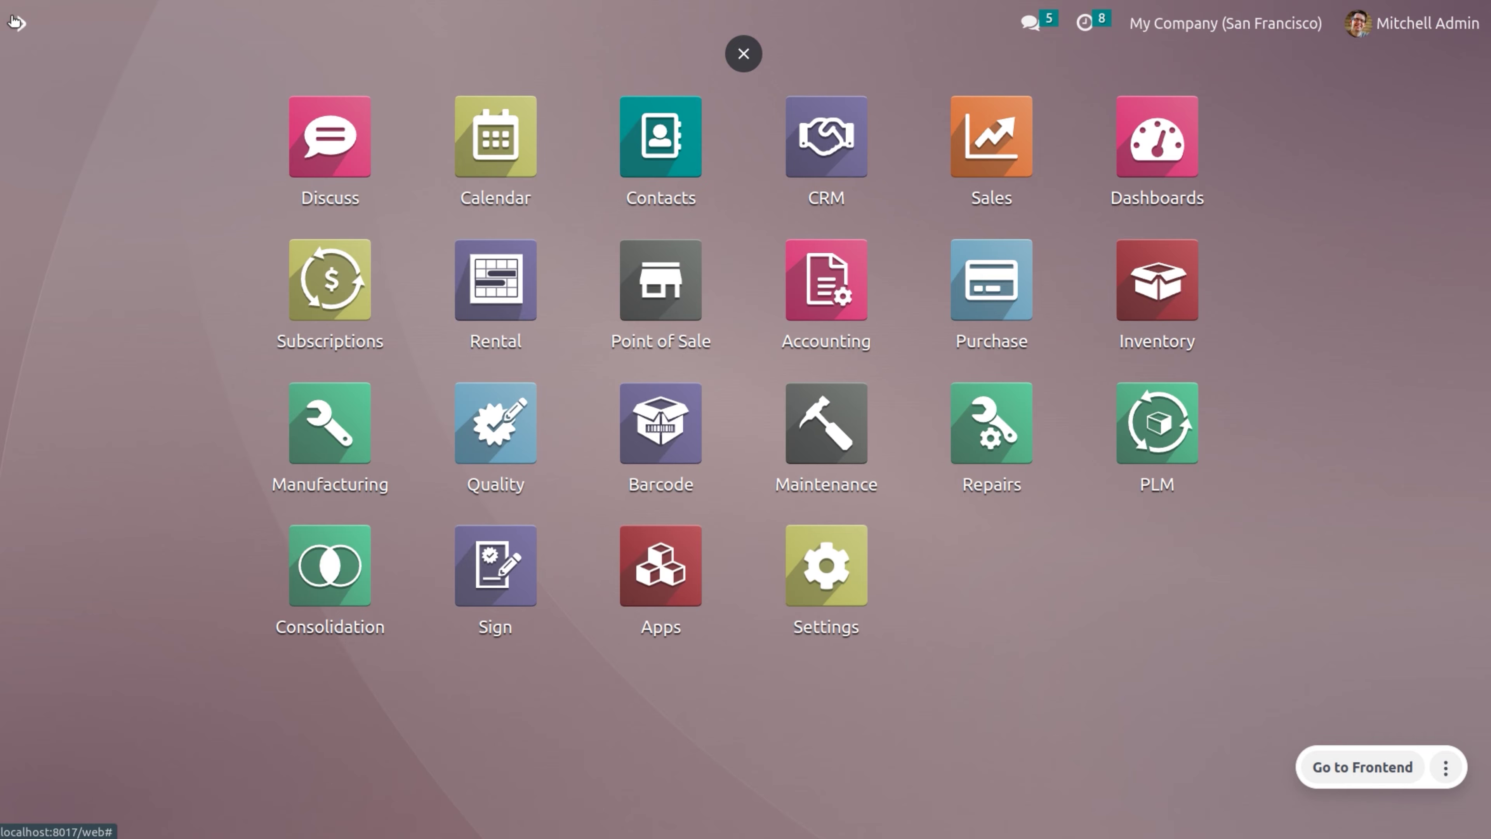
text(sa)
key(Return)
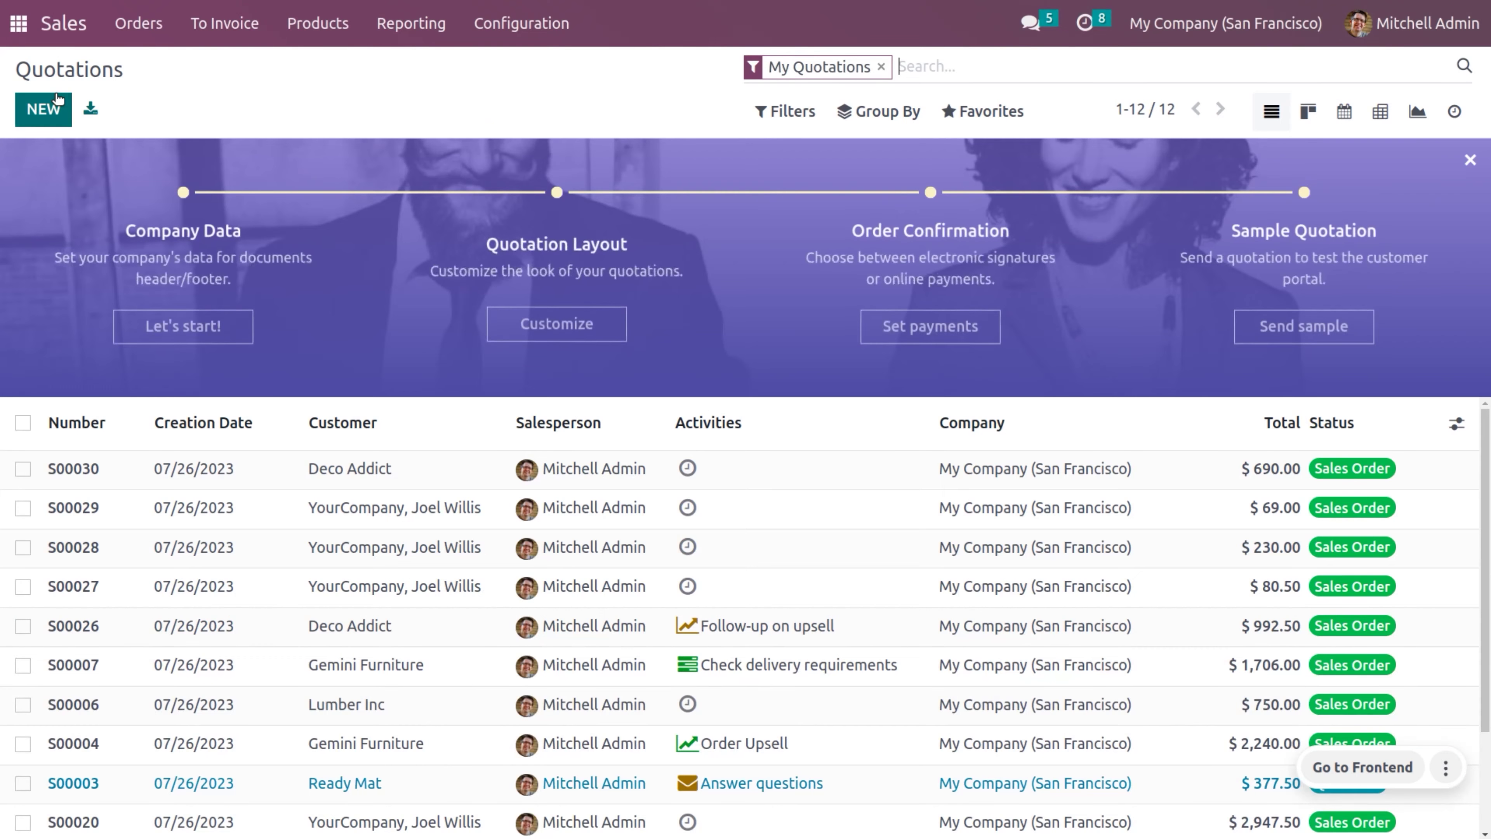
click(44, 109)
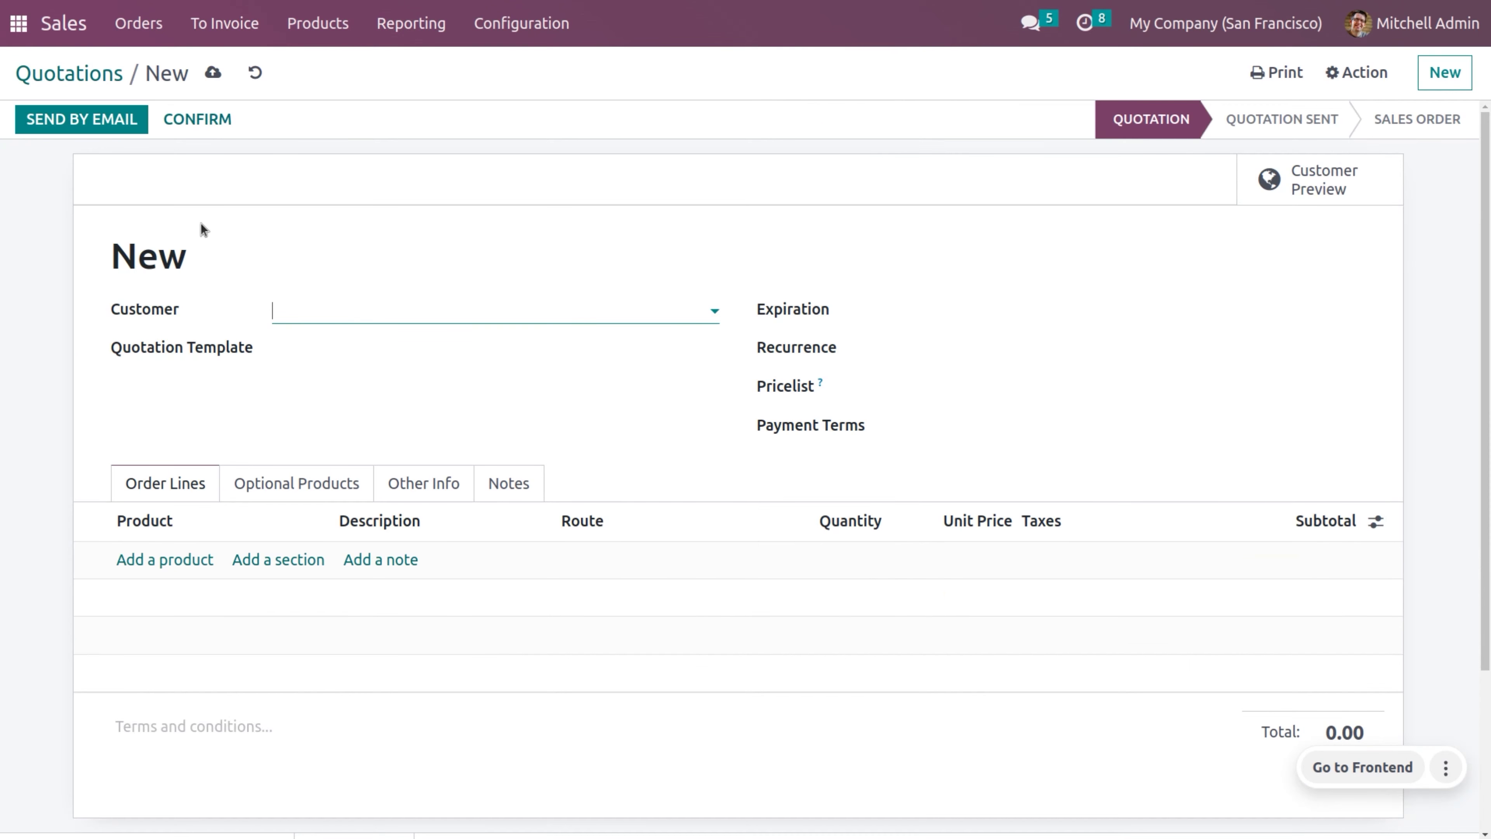
click(292, 314)
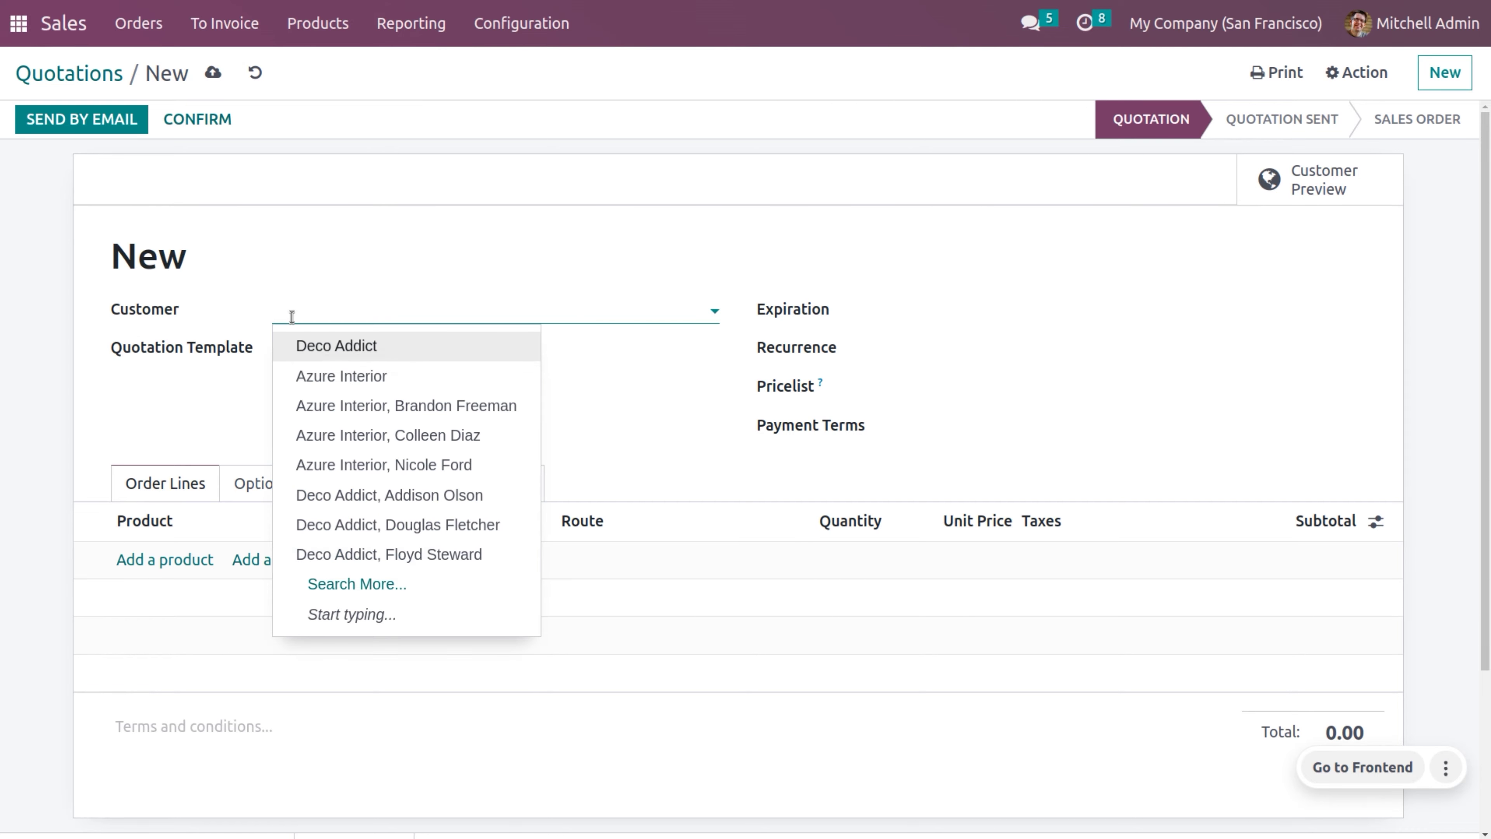
click(314, 343)
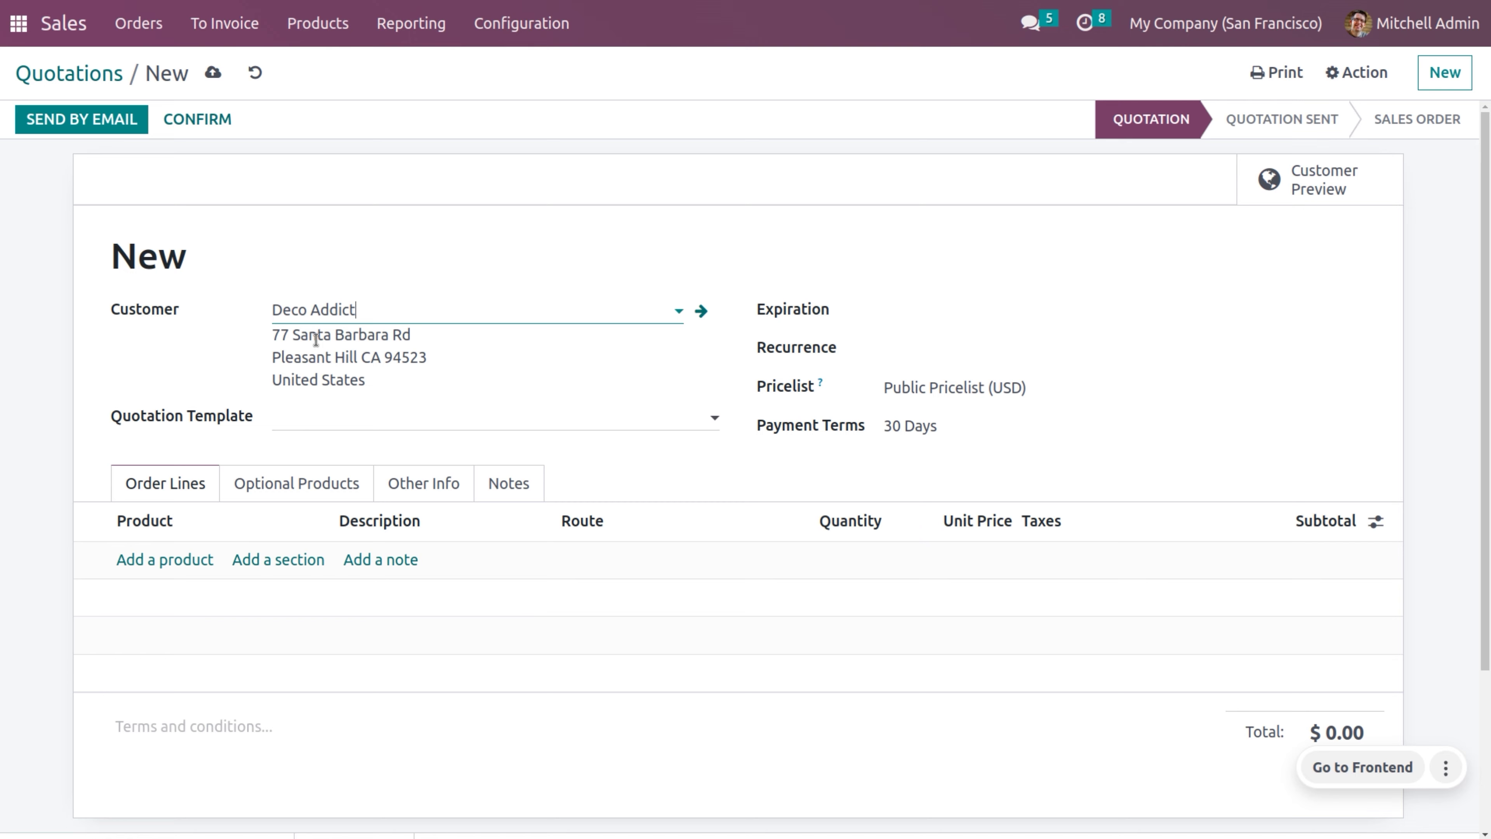
- Add the Lamp product to the quotation's order lines and set its route to Dropship
click(152, 563)
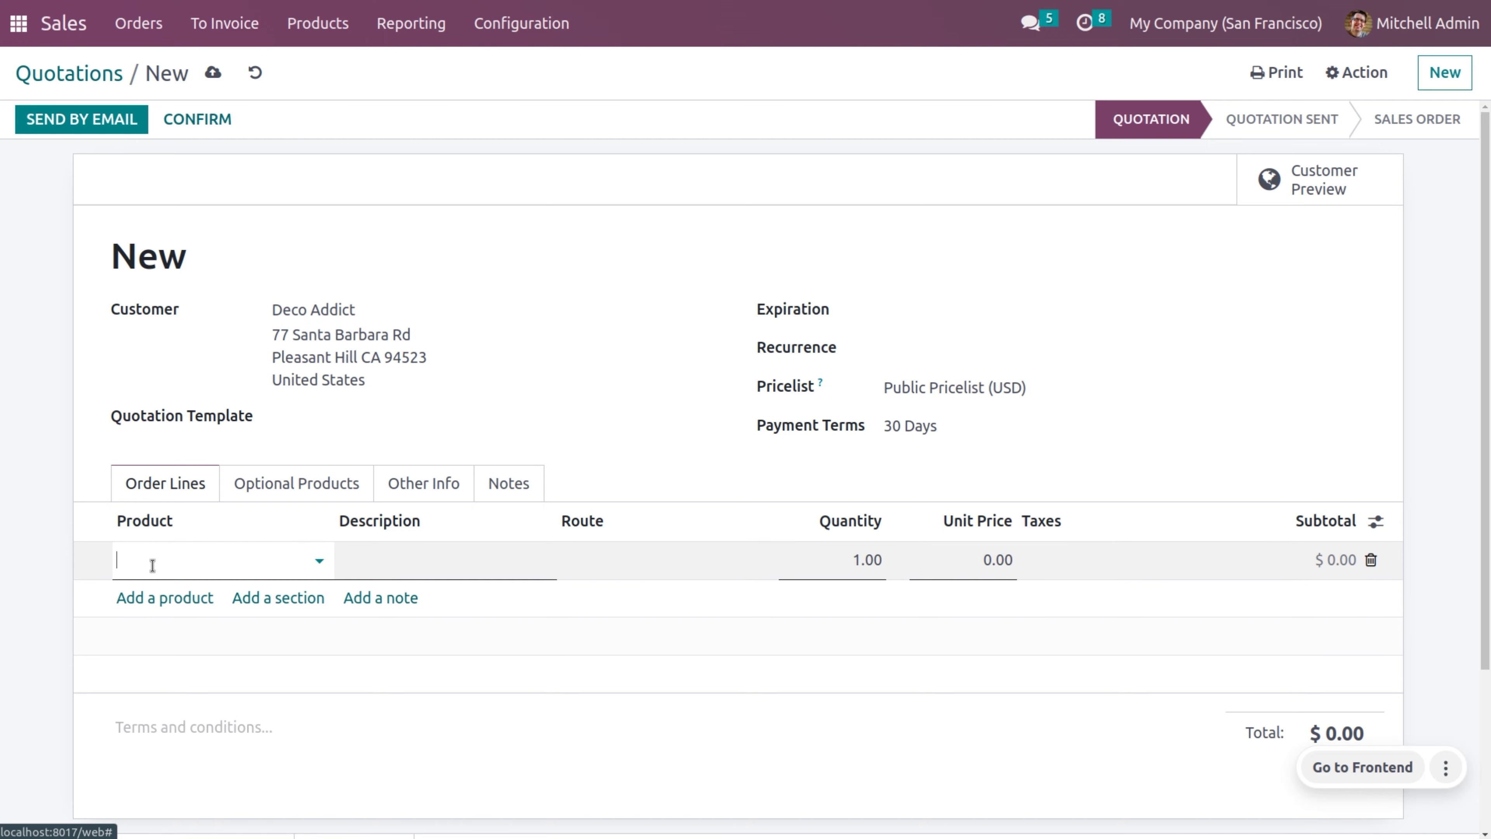
click(152, 565)
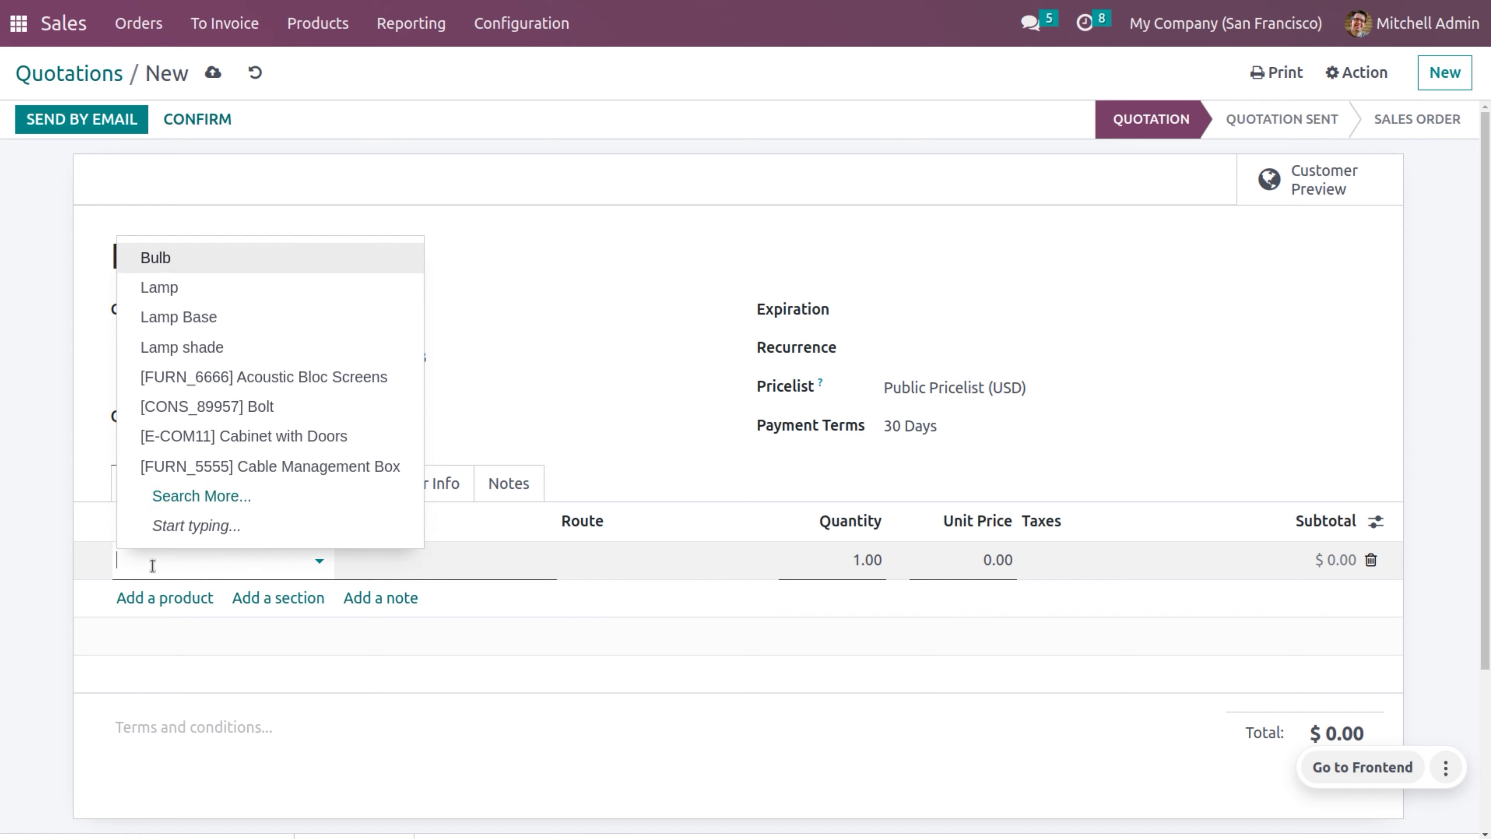
click(232, 301)
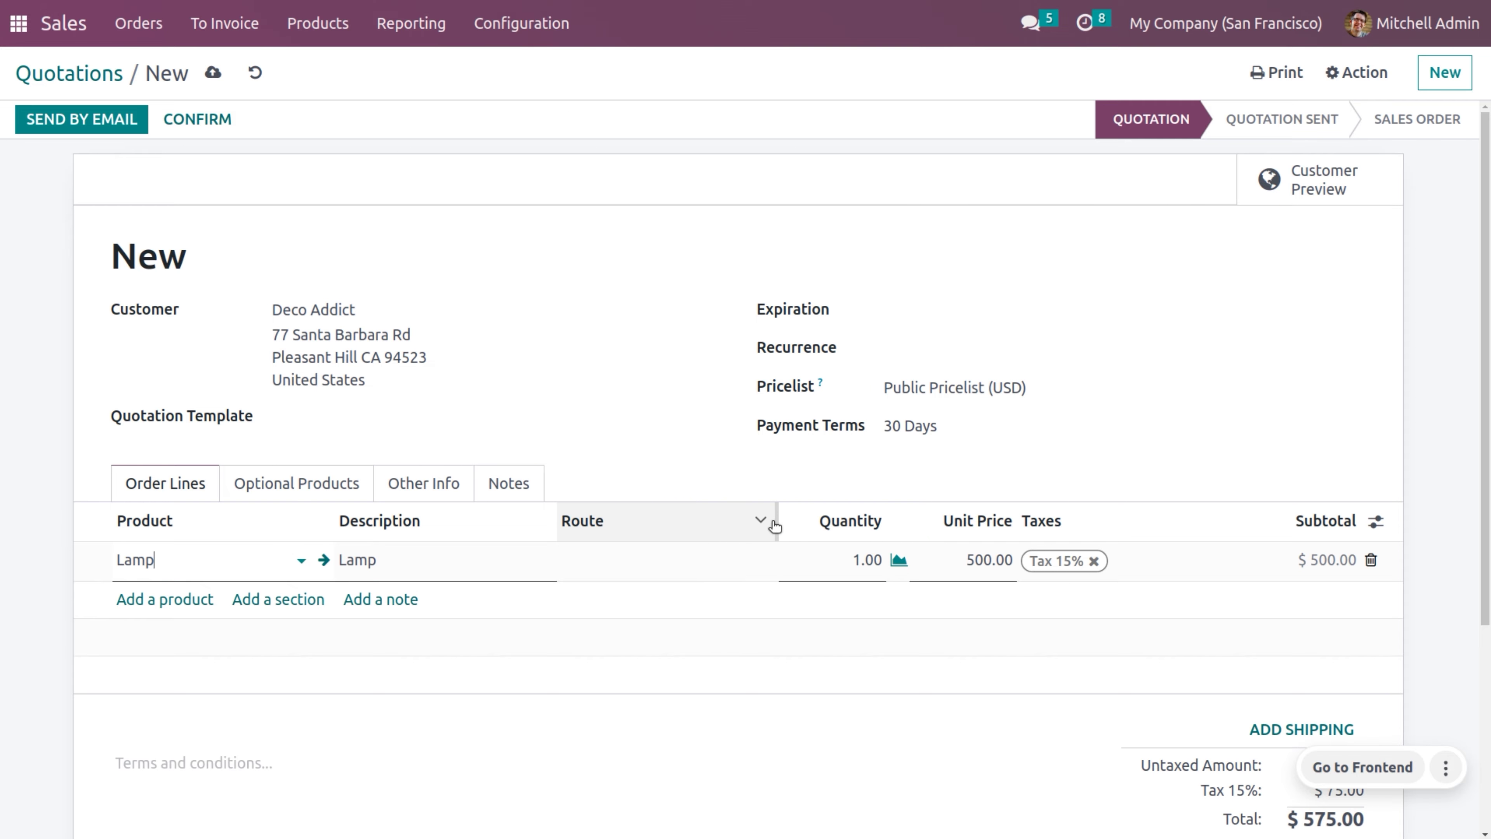
click(1377, 525)
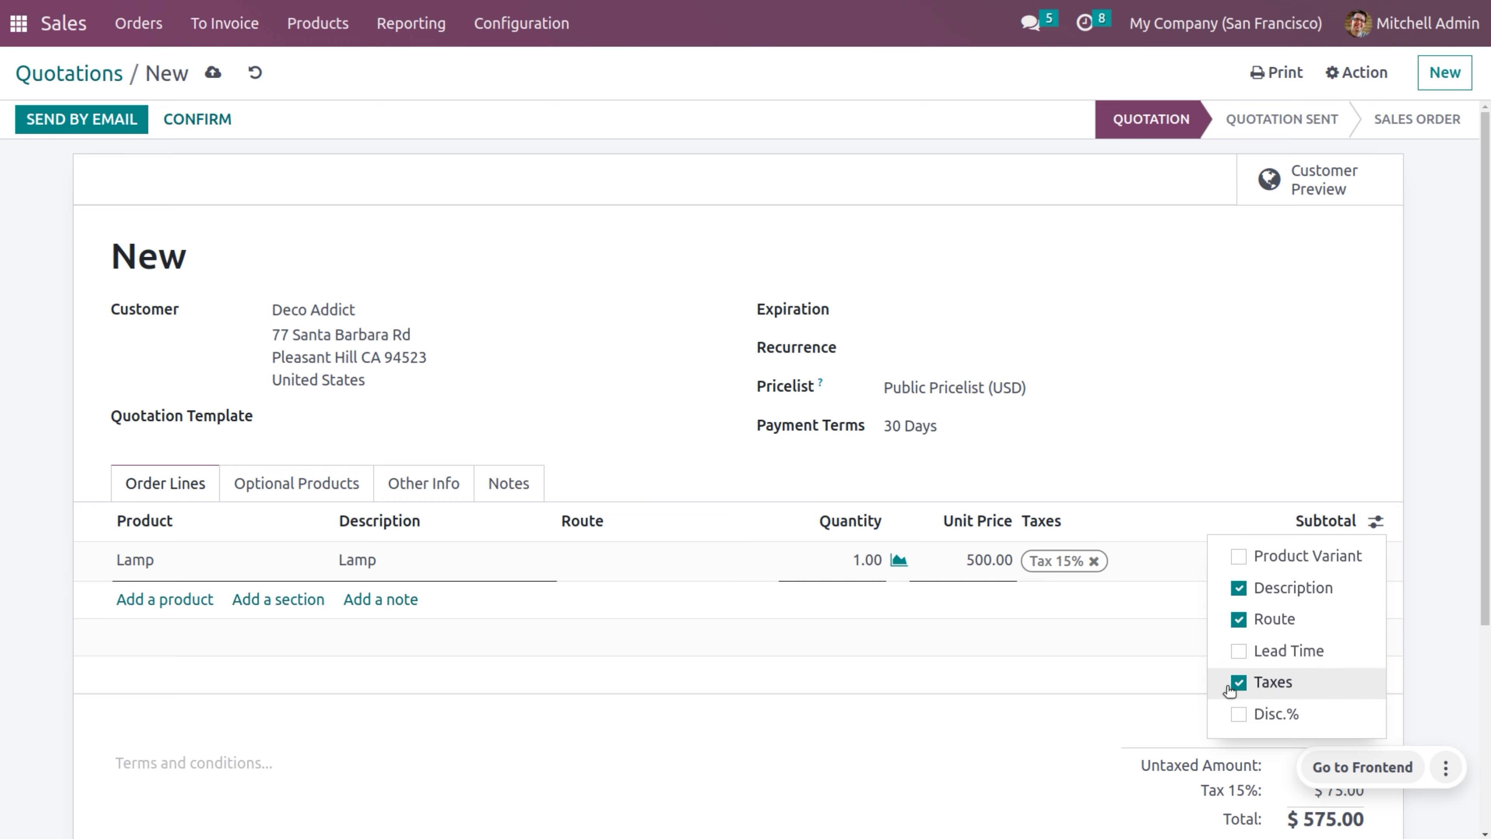
click(642, 565)
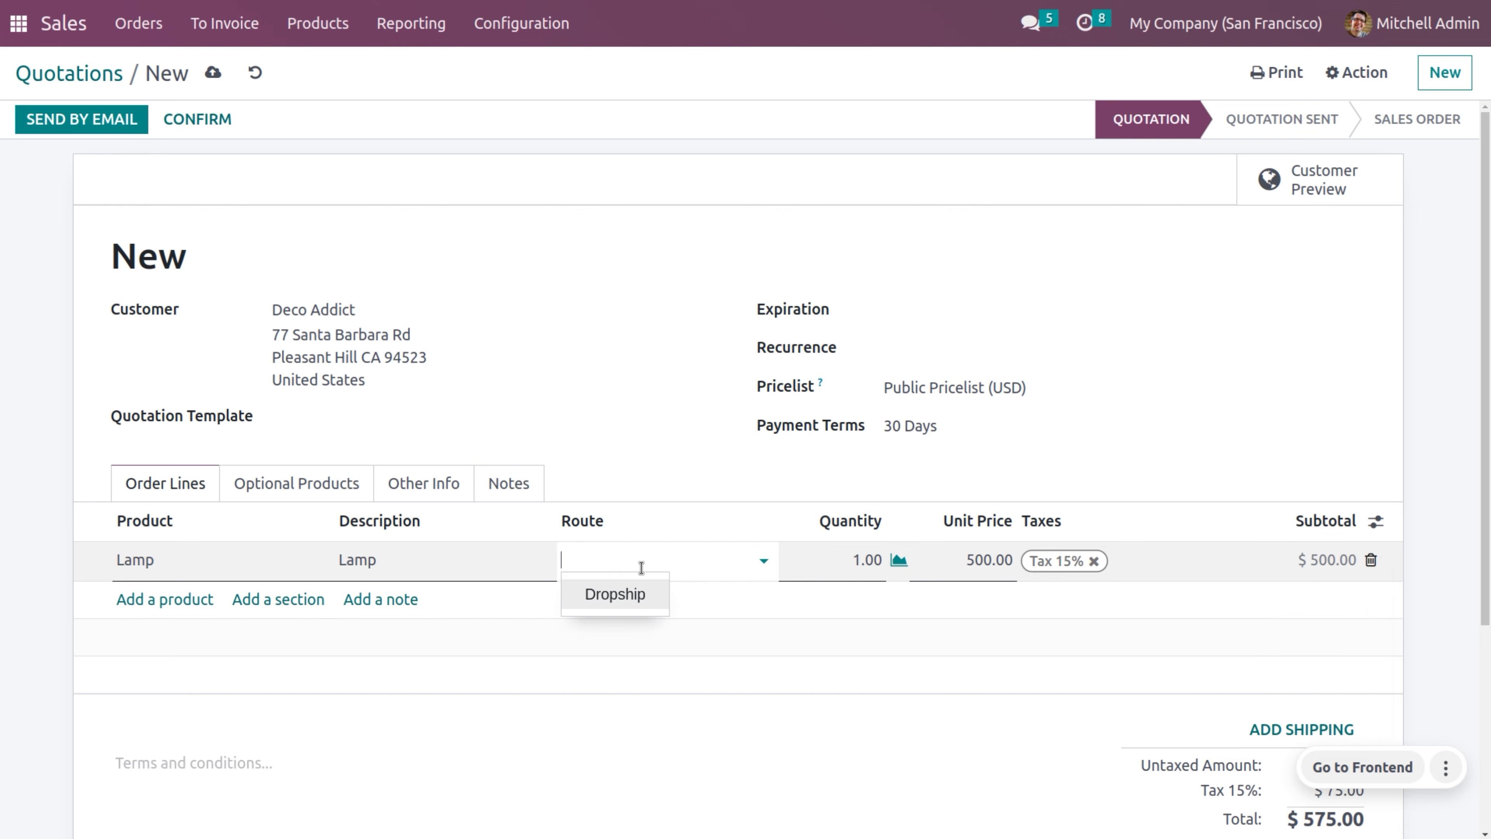
click(608, 595)
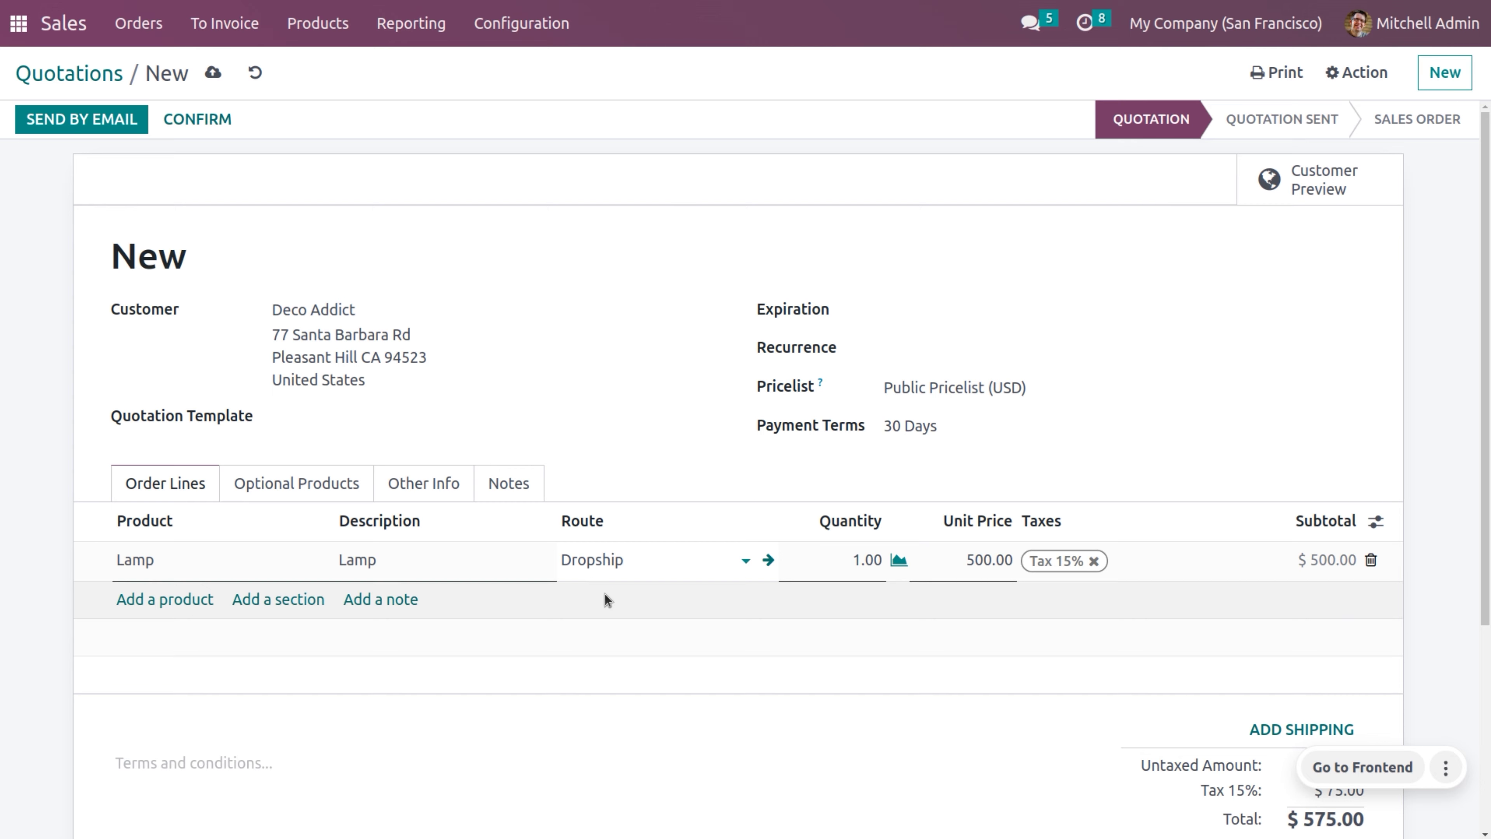
- Save and confirm the quotation, and check the expected delivery date in the sales order's other information
click(213, 73)
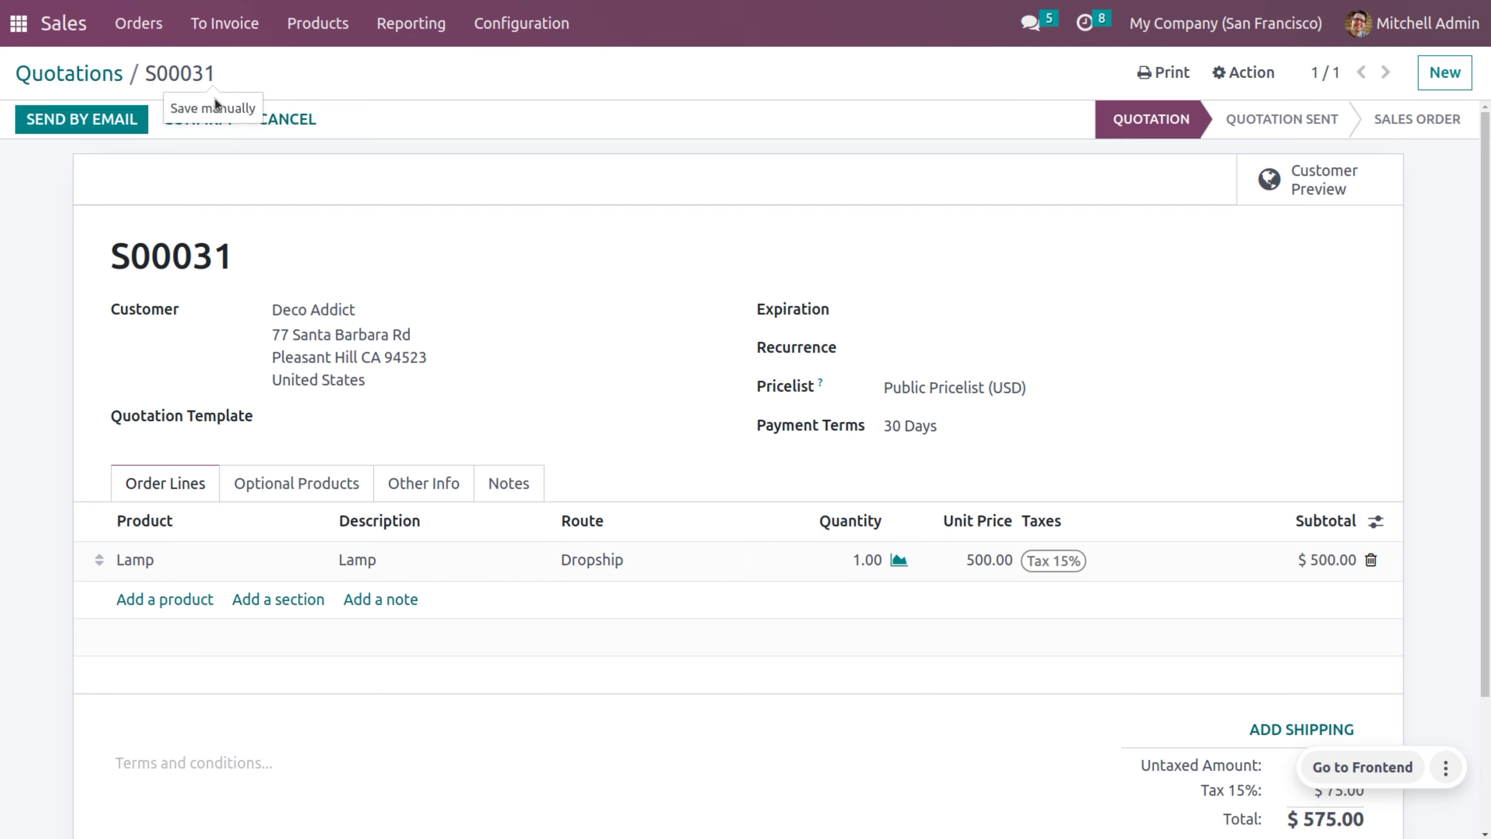
click(201, 124)
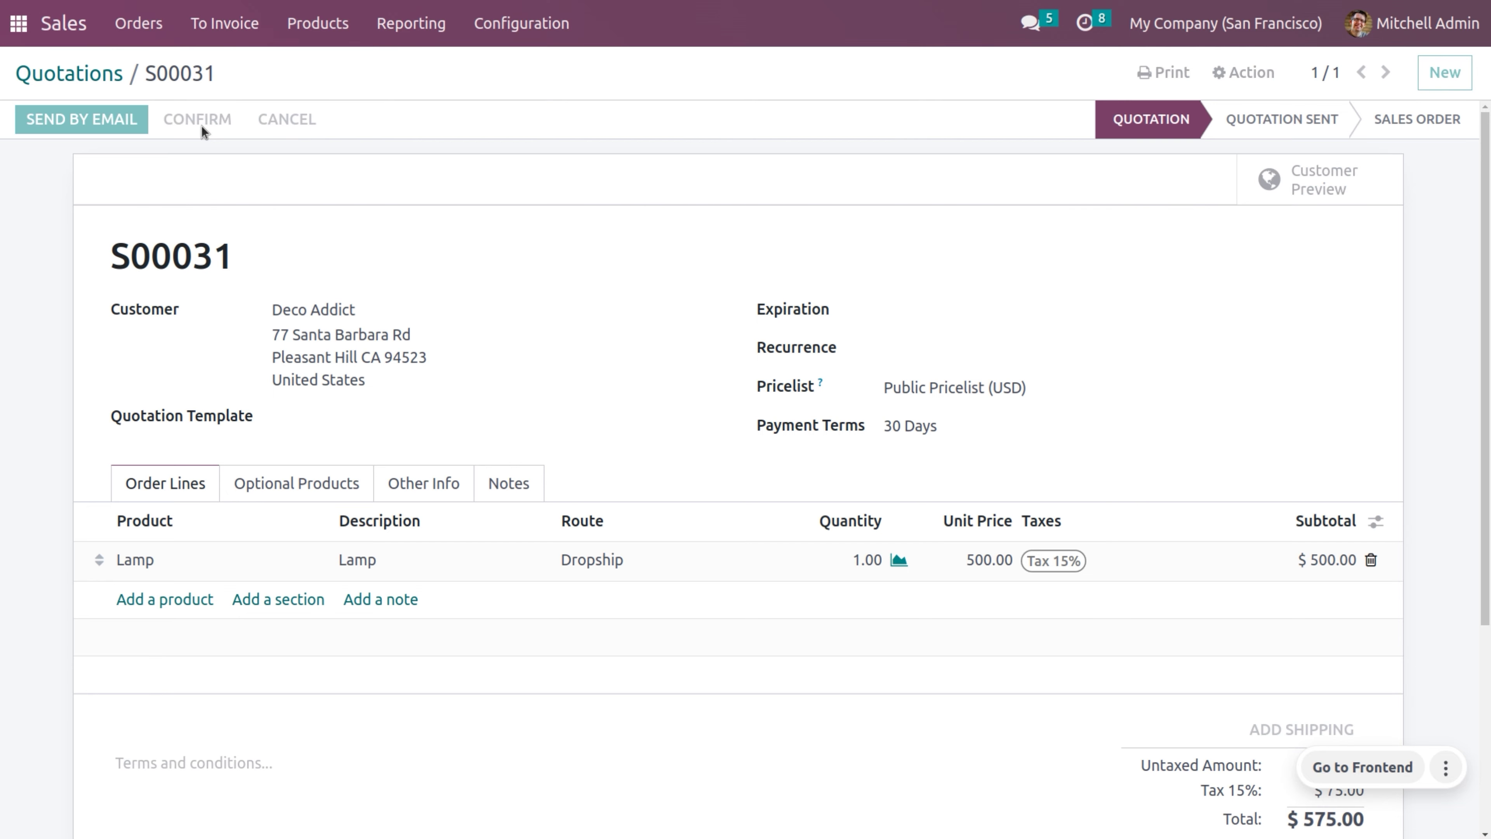
click(283, 473)
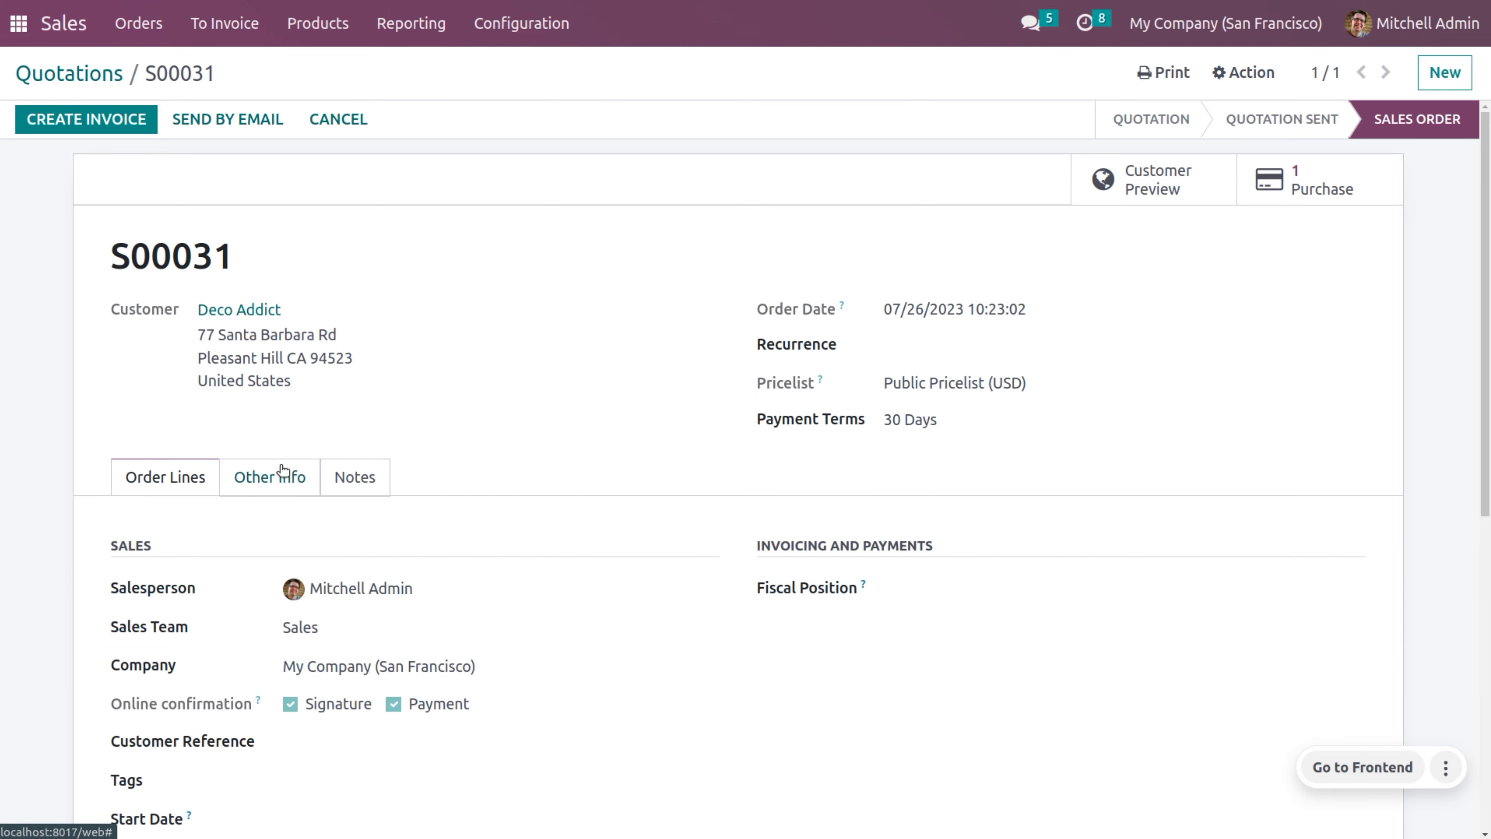
scroll(434, 611, down, 5)
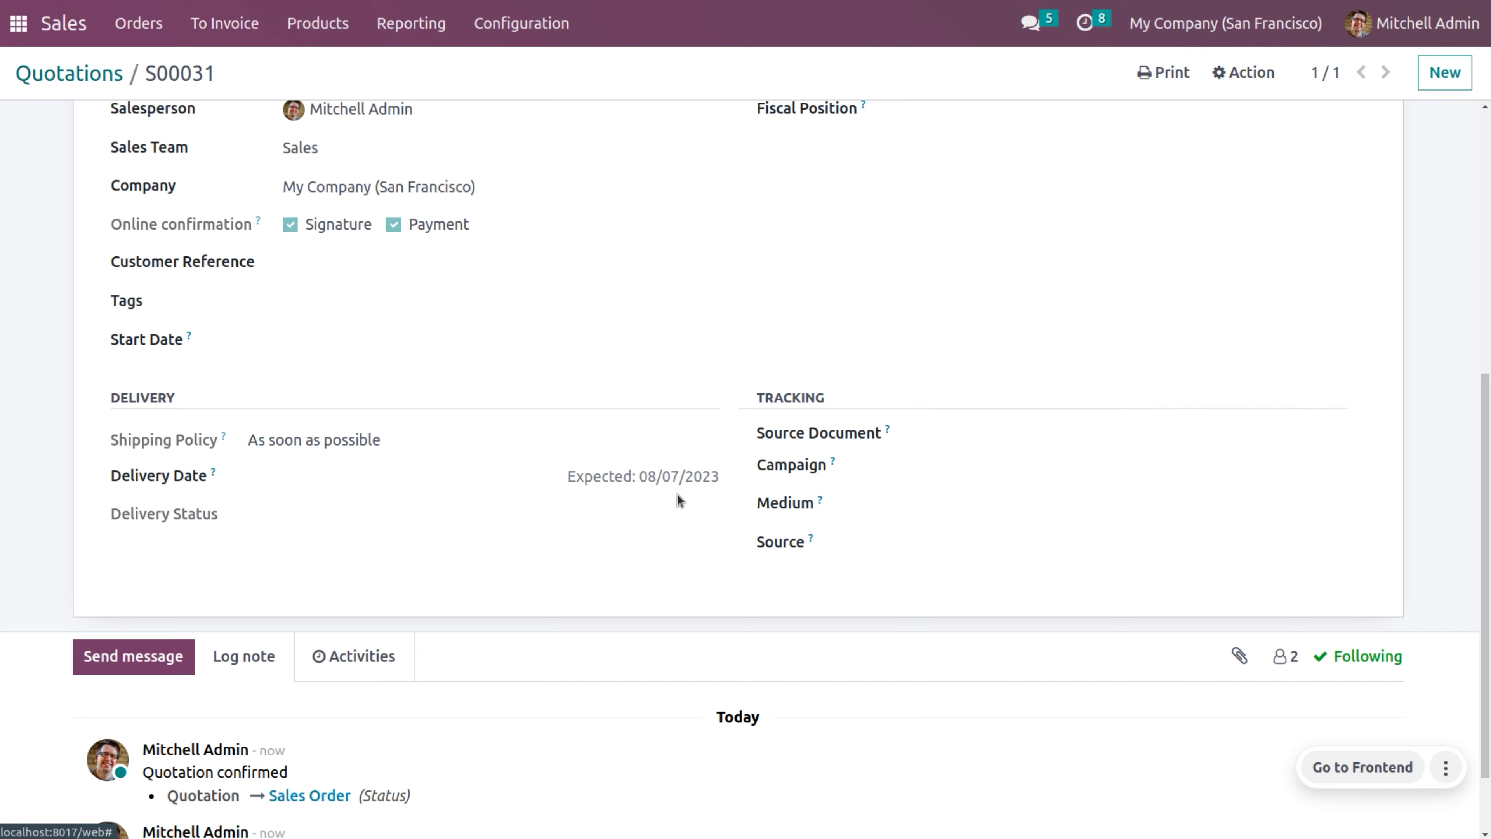
- Open the purchase request linked to the Lamp sales order, confirm it, and open its dropship transfer
scroll(677, 494, up, 8)
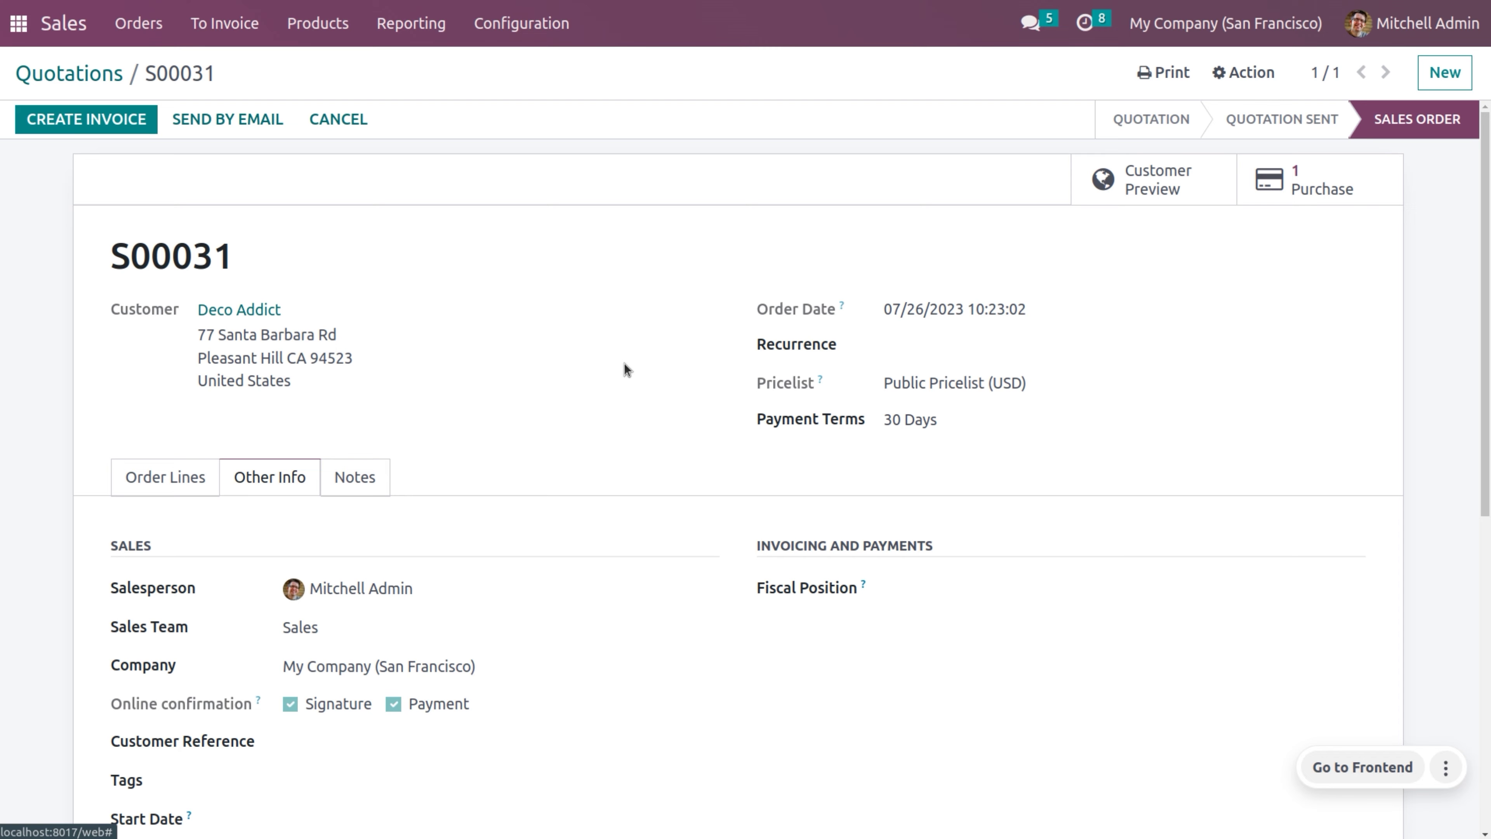
click(177, 482)
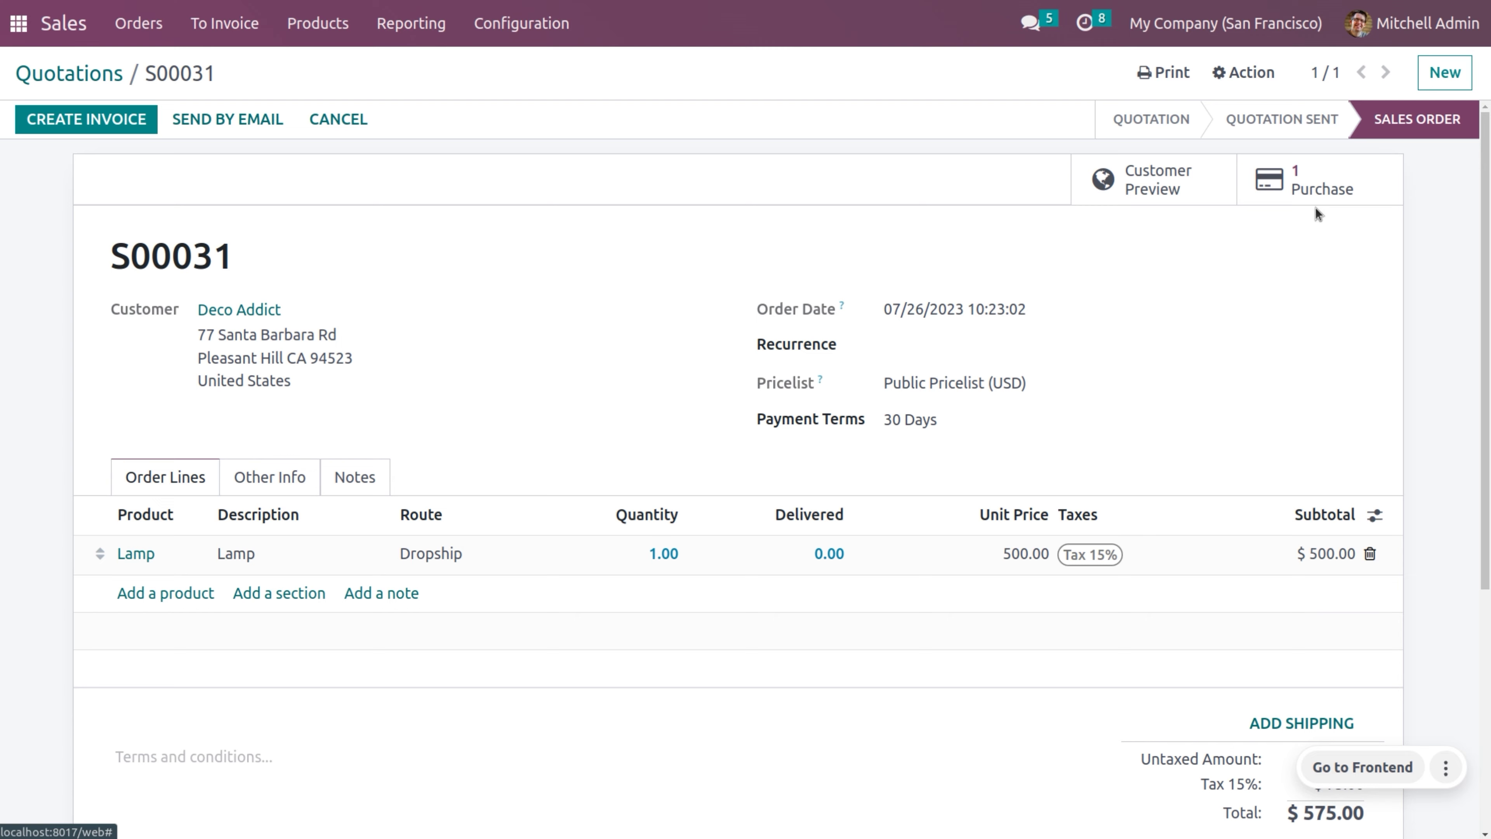
click(1320, 183)
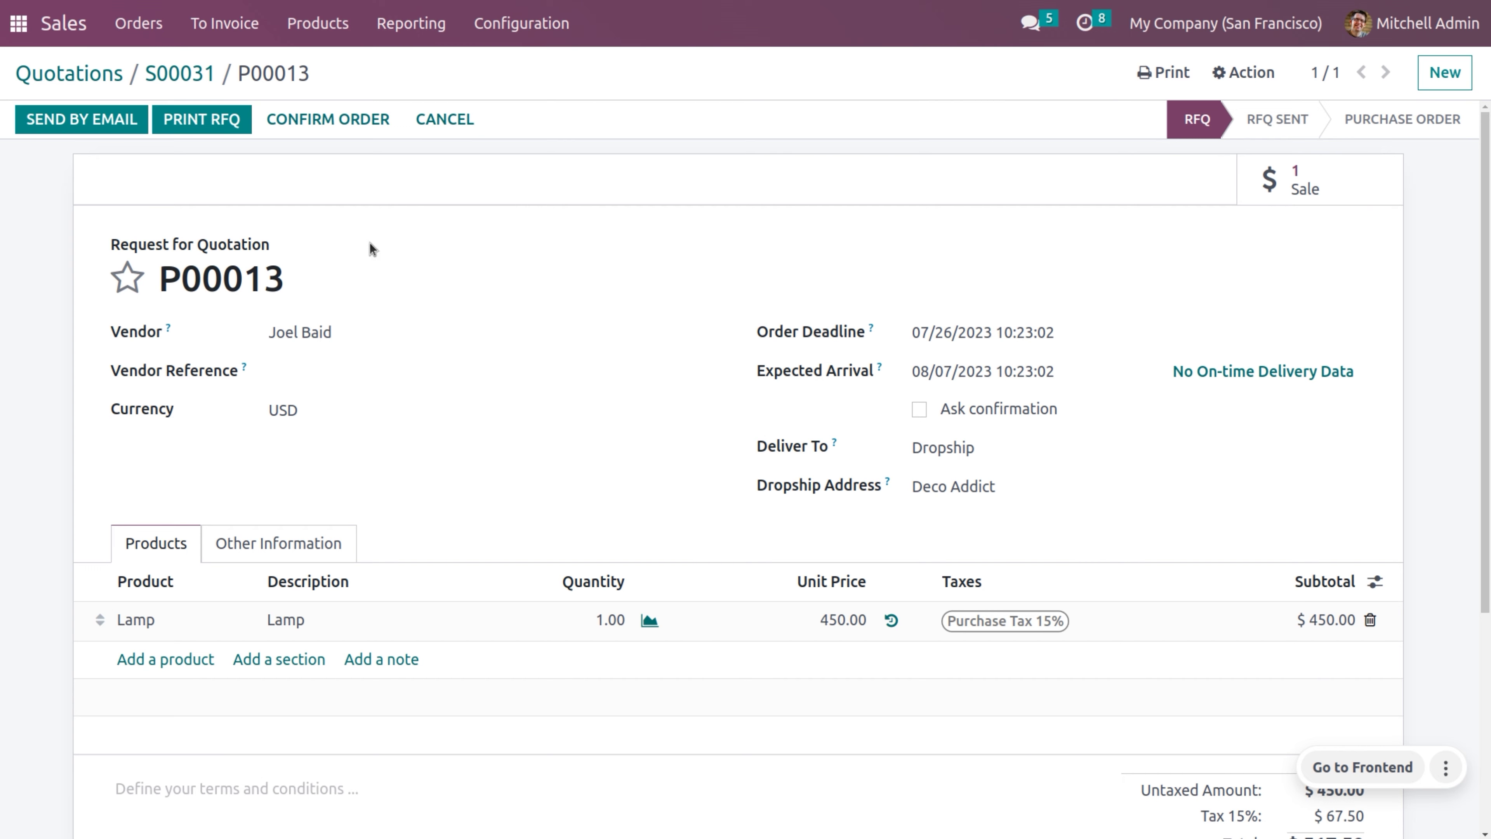
click(308, 120)
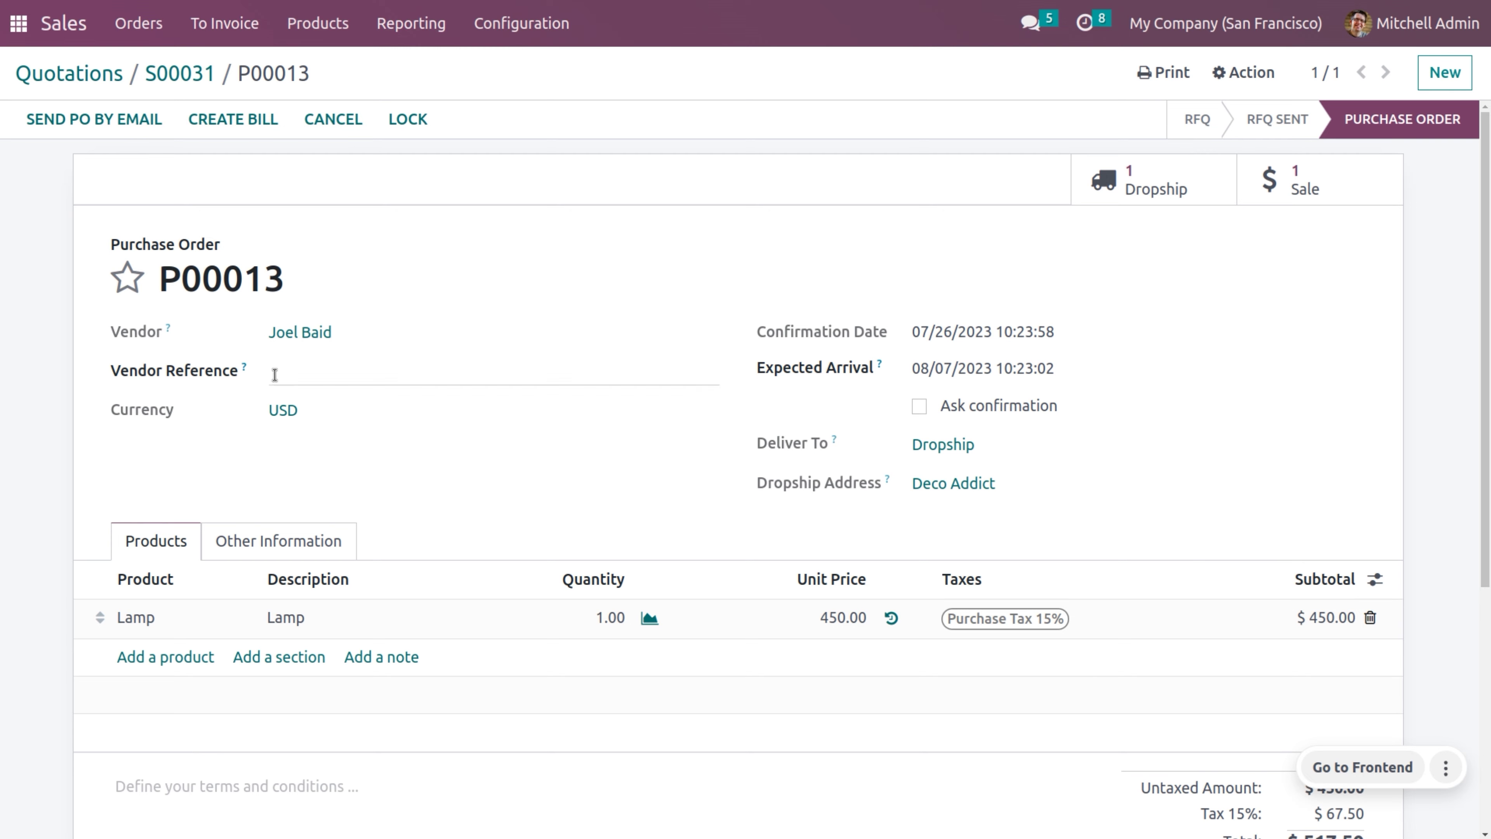
click(1158, 196)
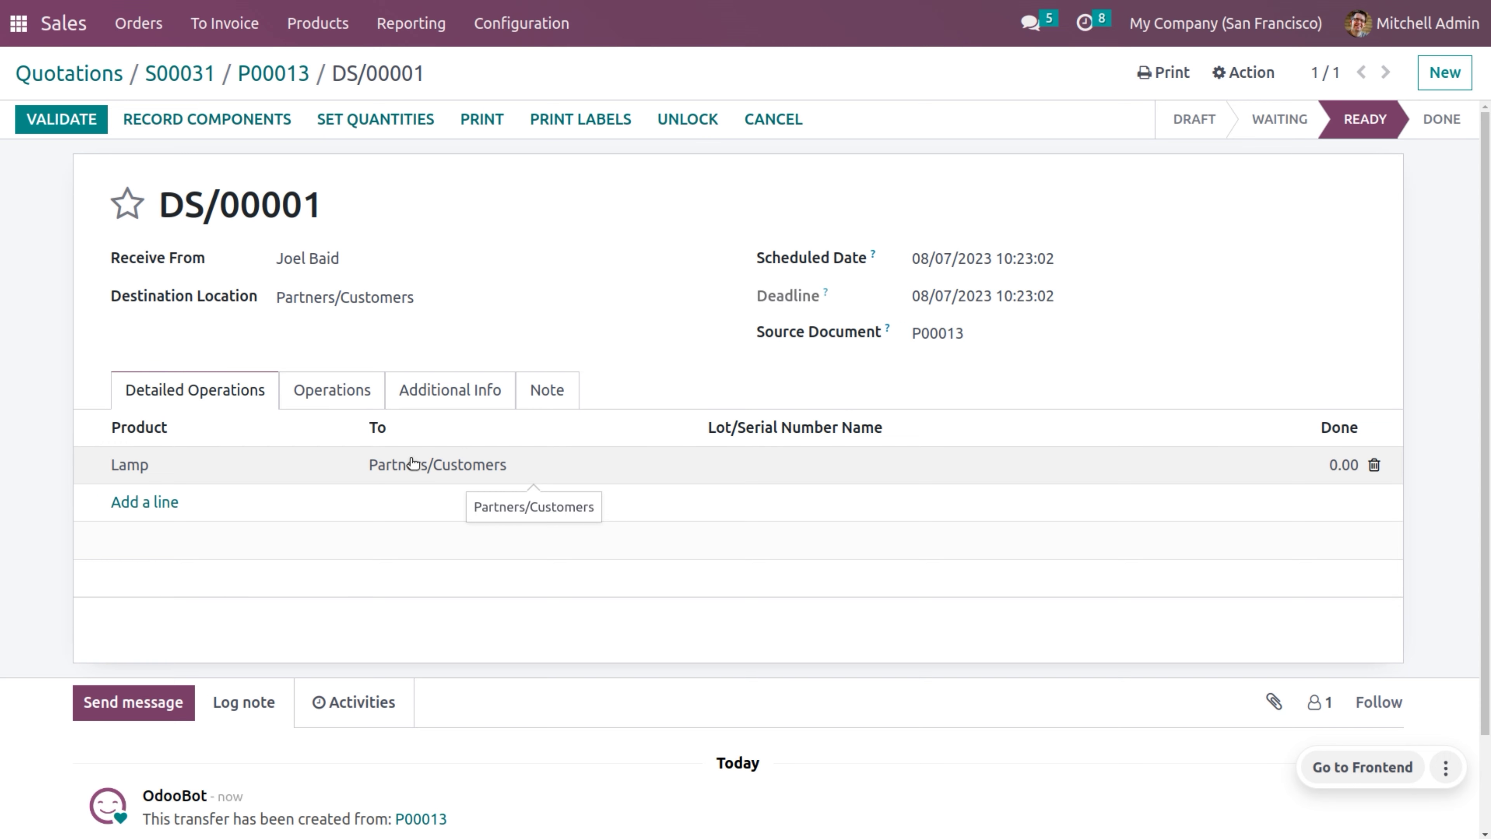
- Switch to the Inventory overview and check the Dropship and Dropship Subcontractor transfers to process
click(27, 41)
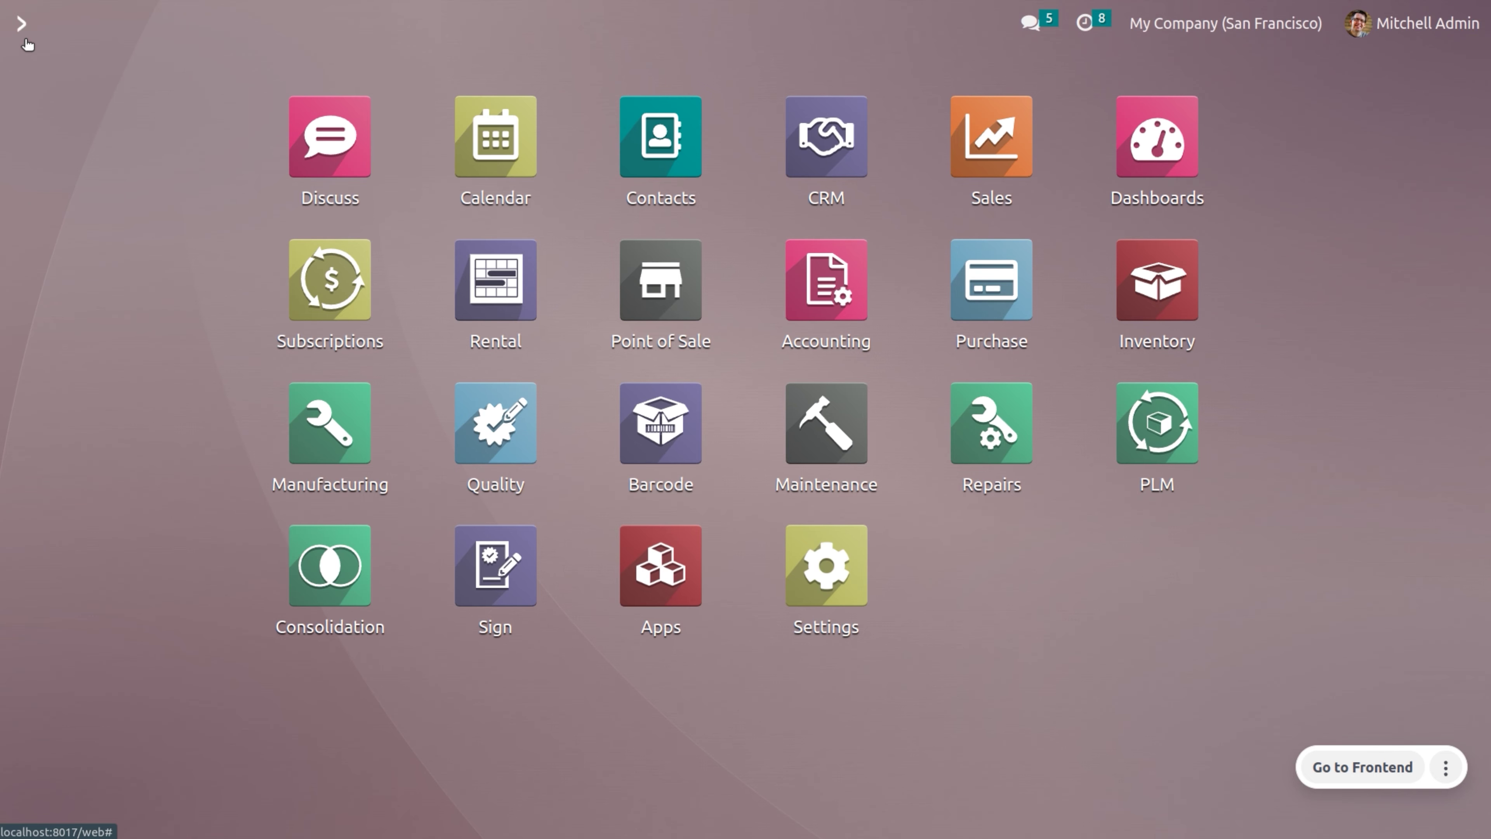
text(in)
key(Return)
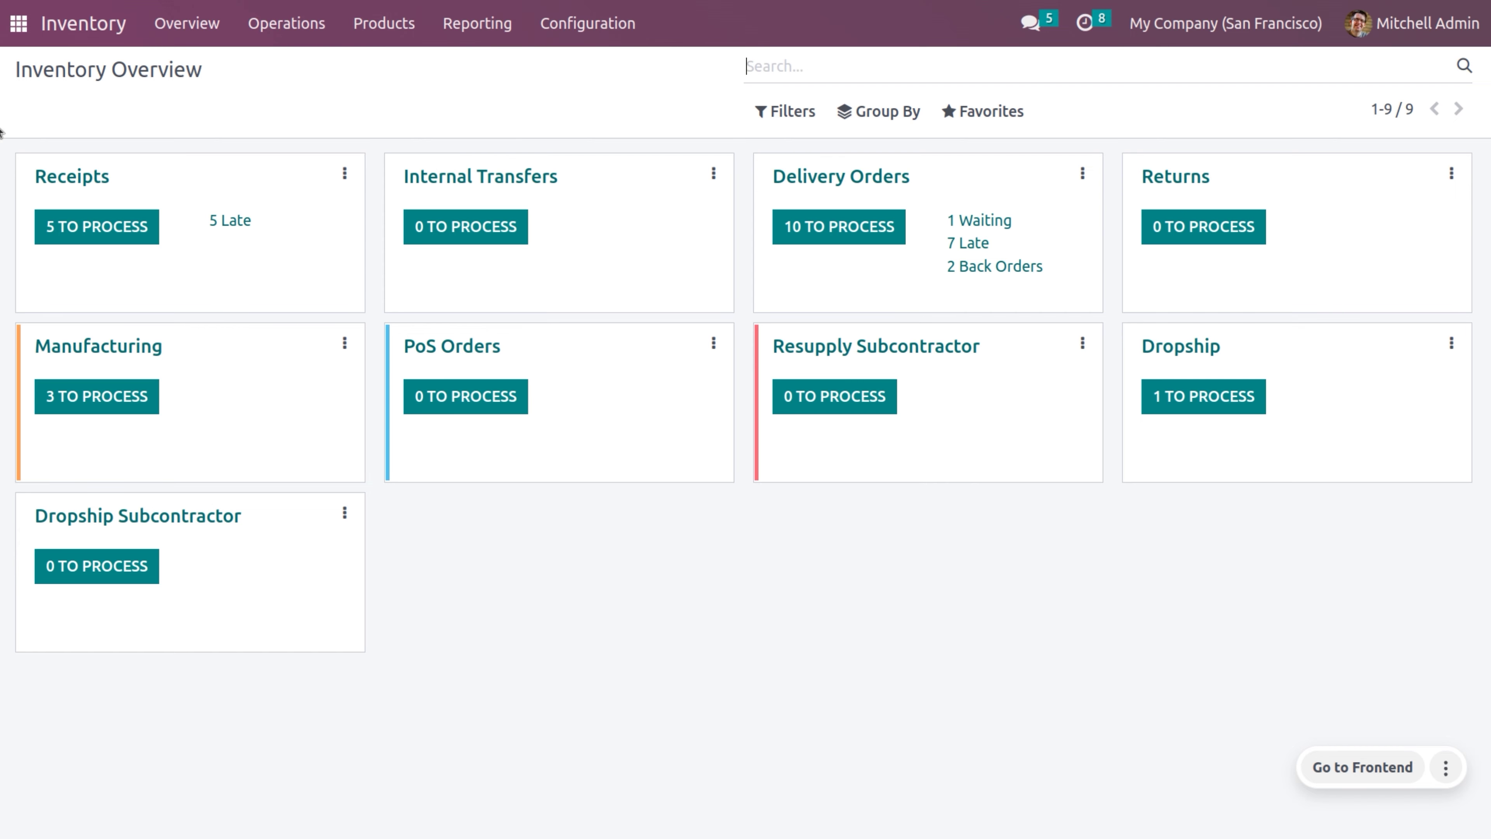
- Switch to Purchase and confirm the Test Vendor request for quotation for Bulb, Lamp Base and Lamp shade
click(16, 25)
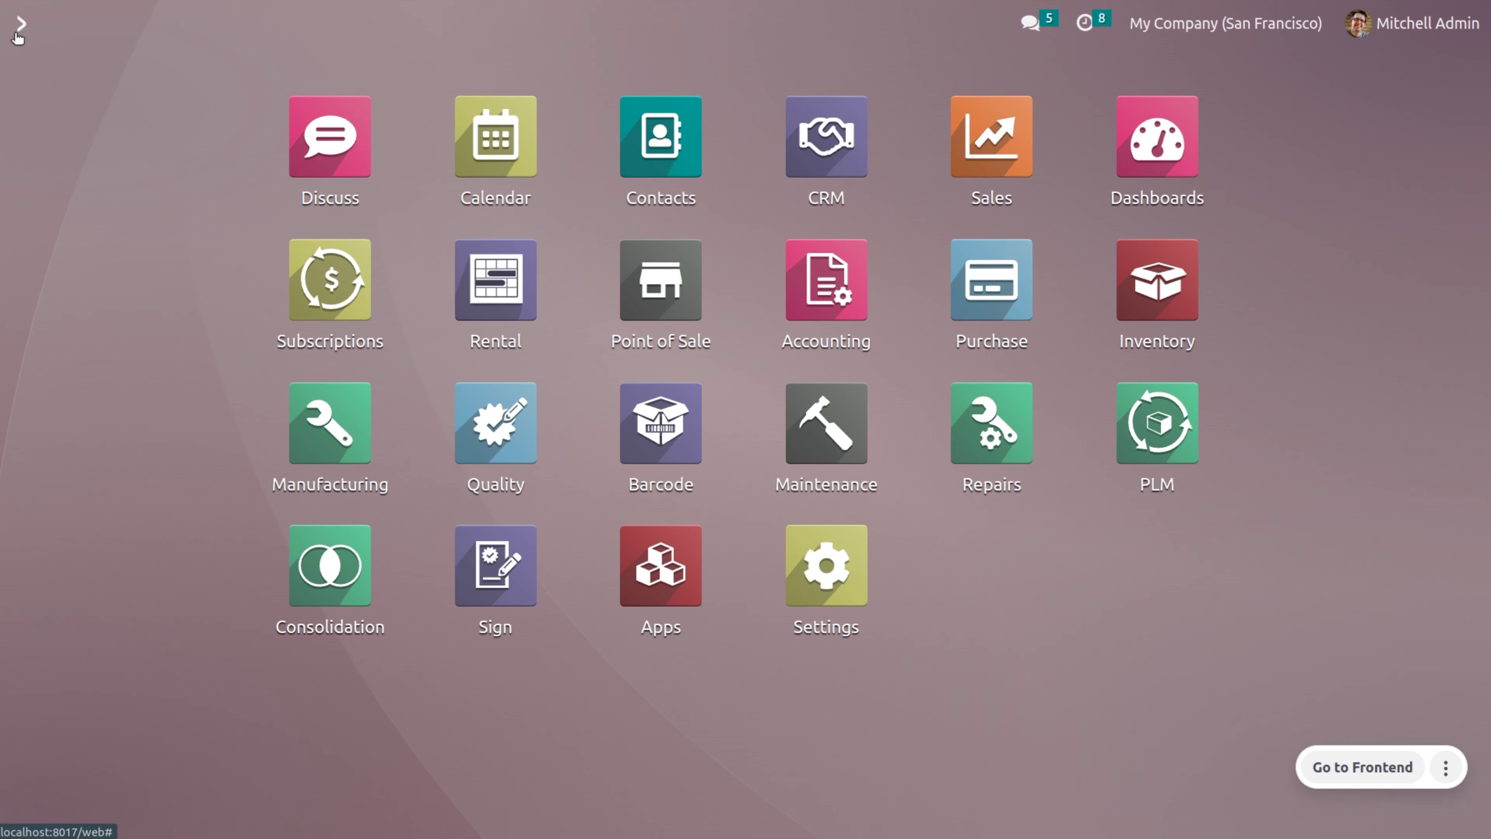
text(pu)
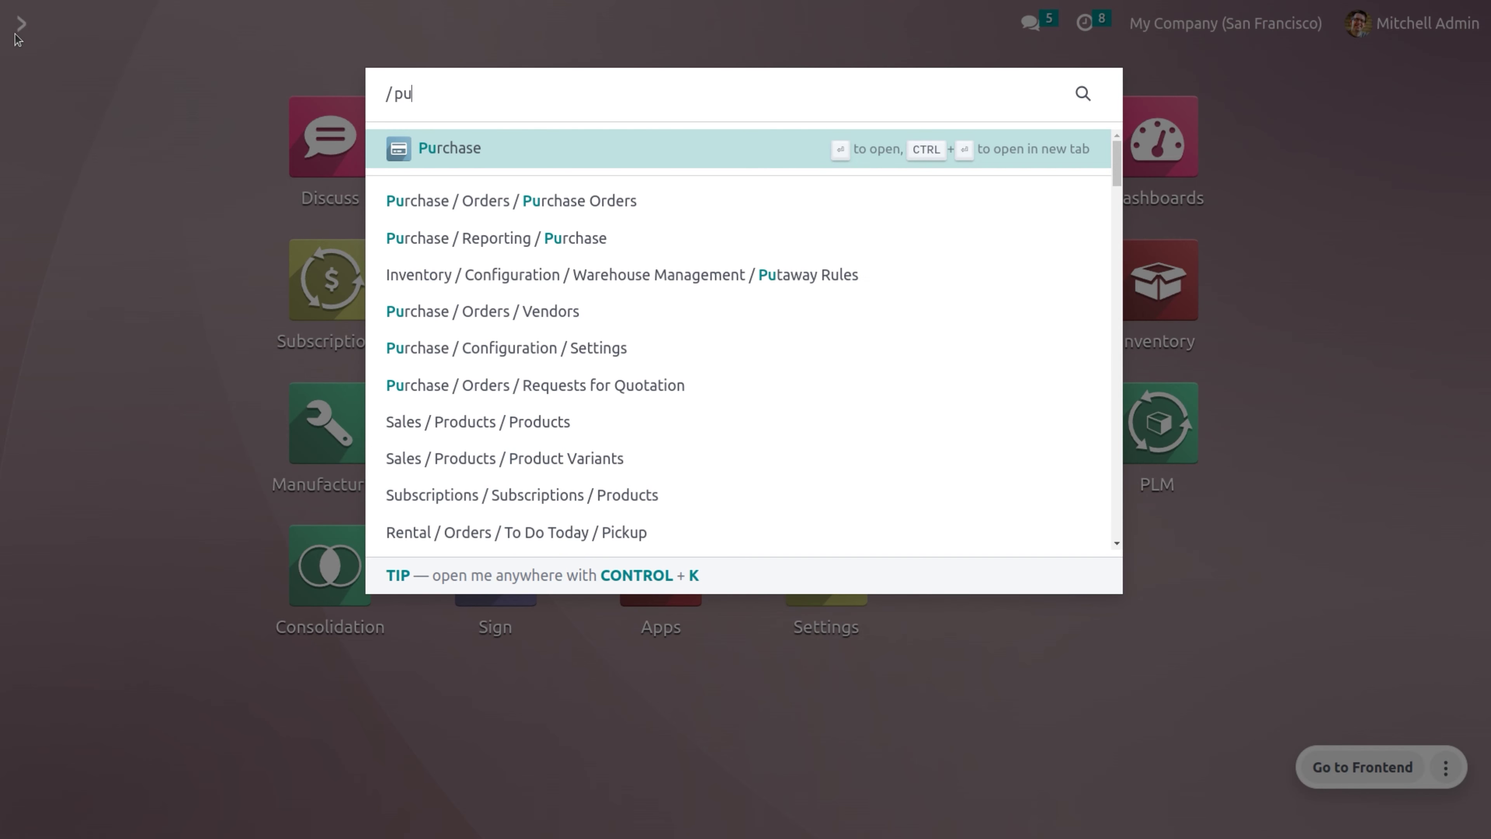
key(Return)
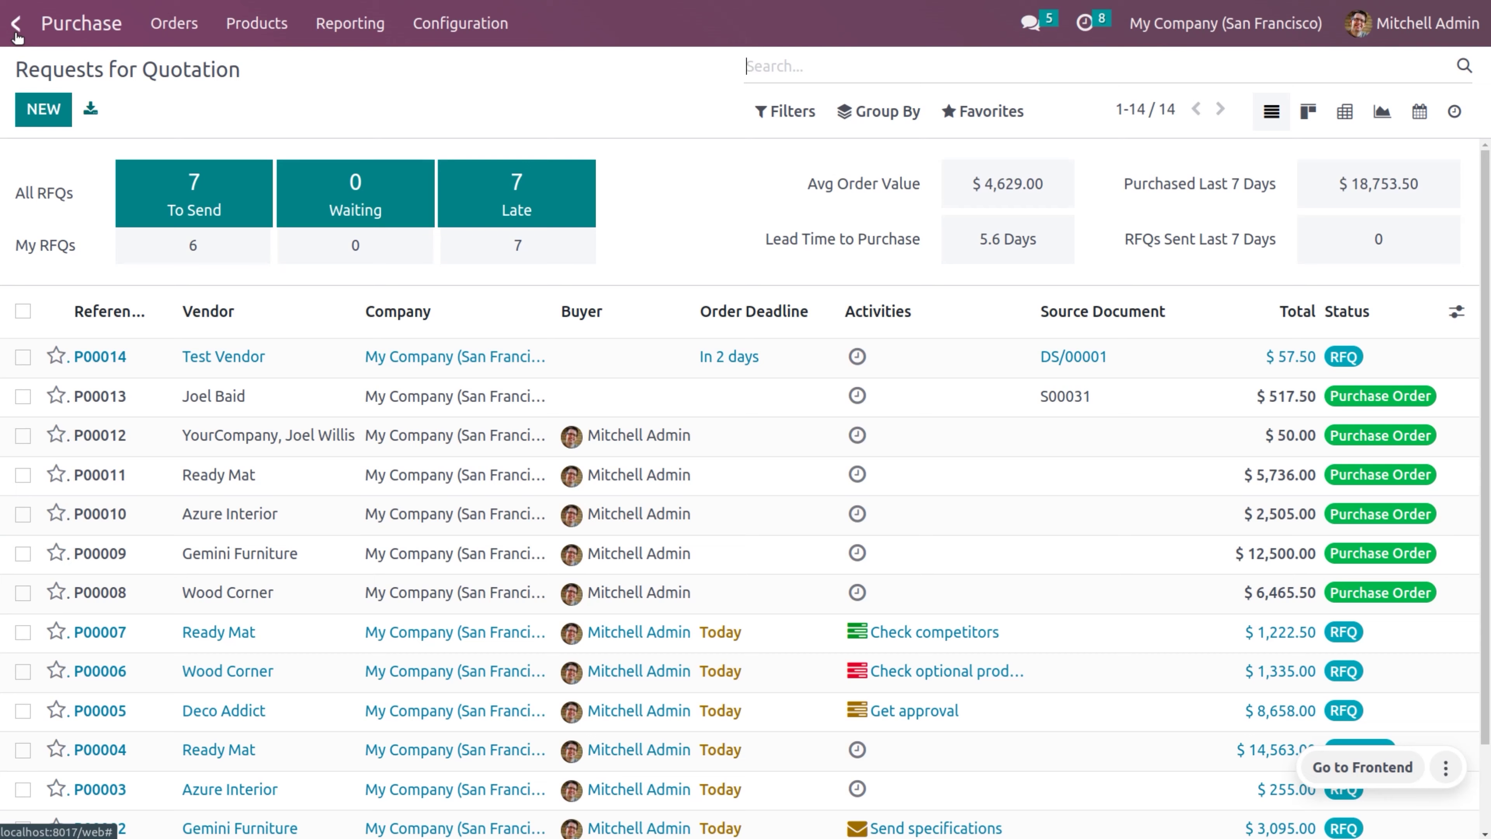
click(299, 351)
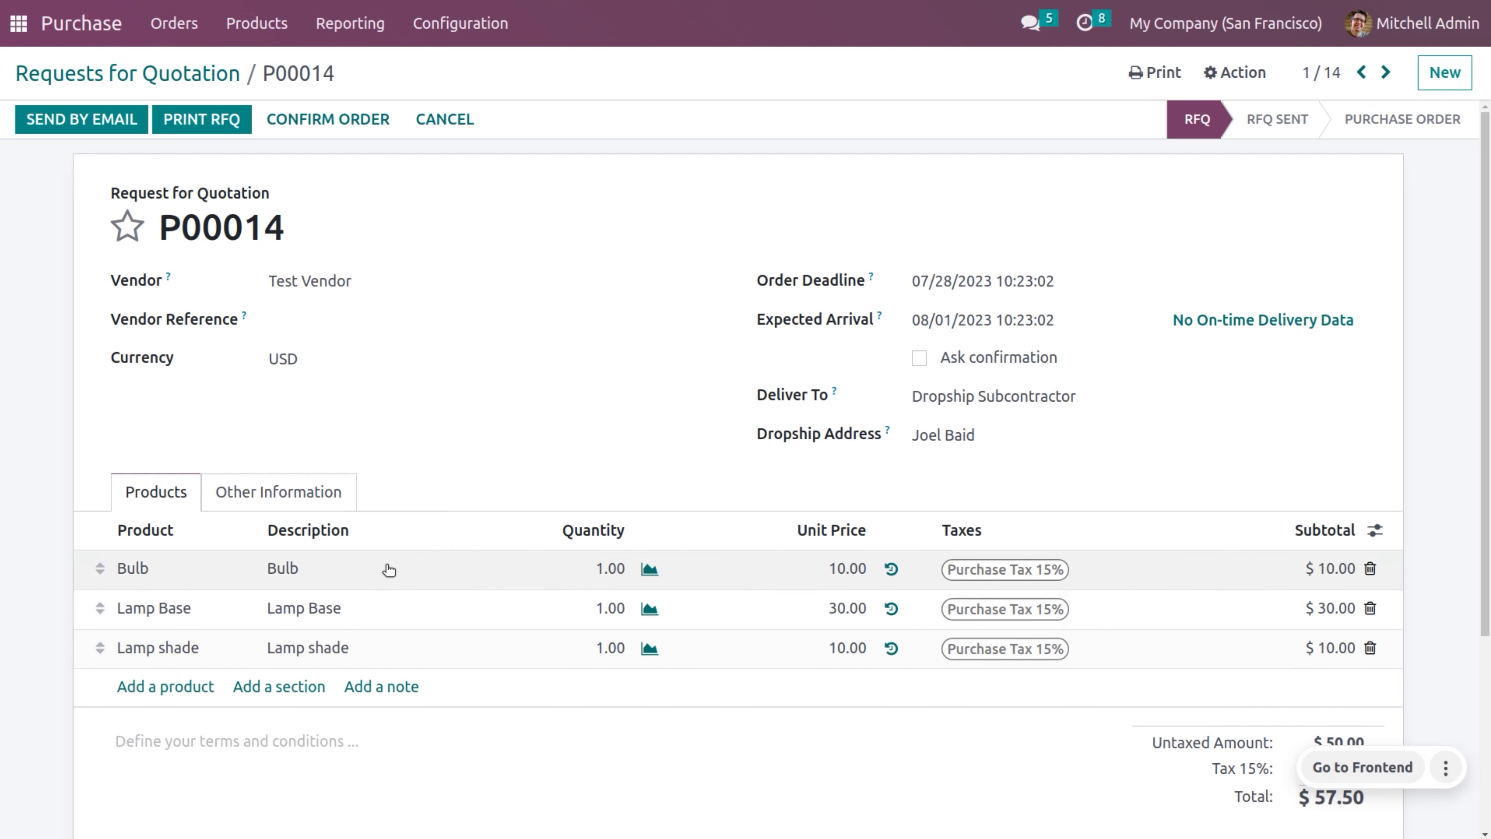
click(315, 123)
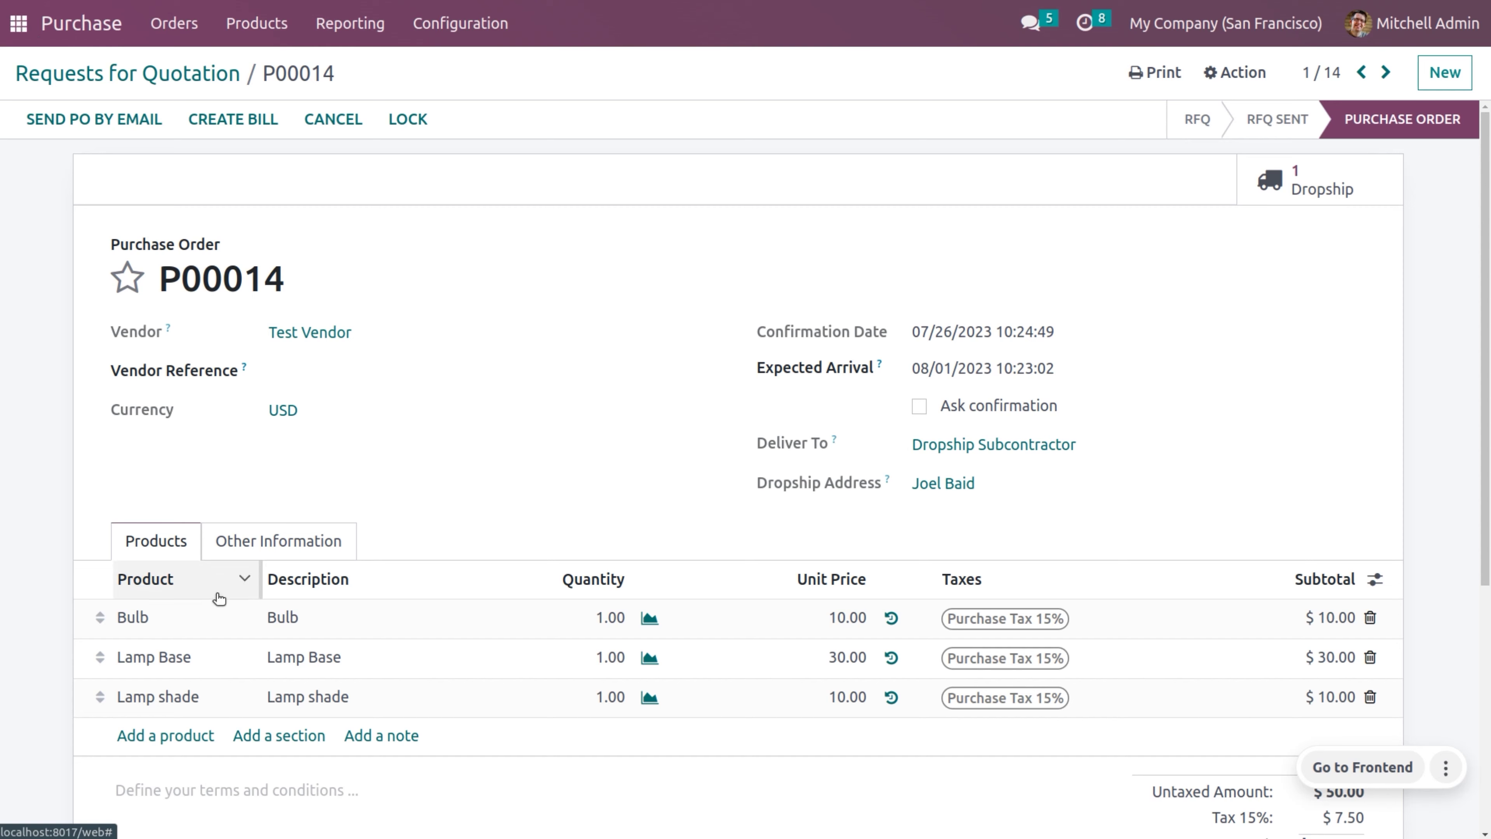
- Switch to Inventory, fill the done quantities on the ready Dropship Subcontractor transfer for the lamp components, and validate it
click(7, 24)
text(in)
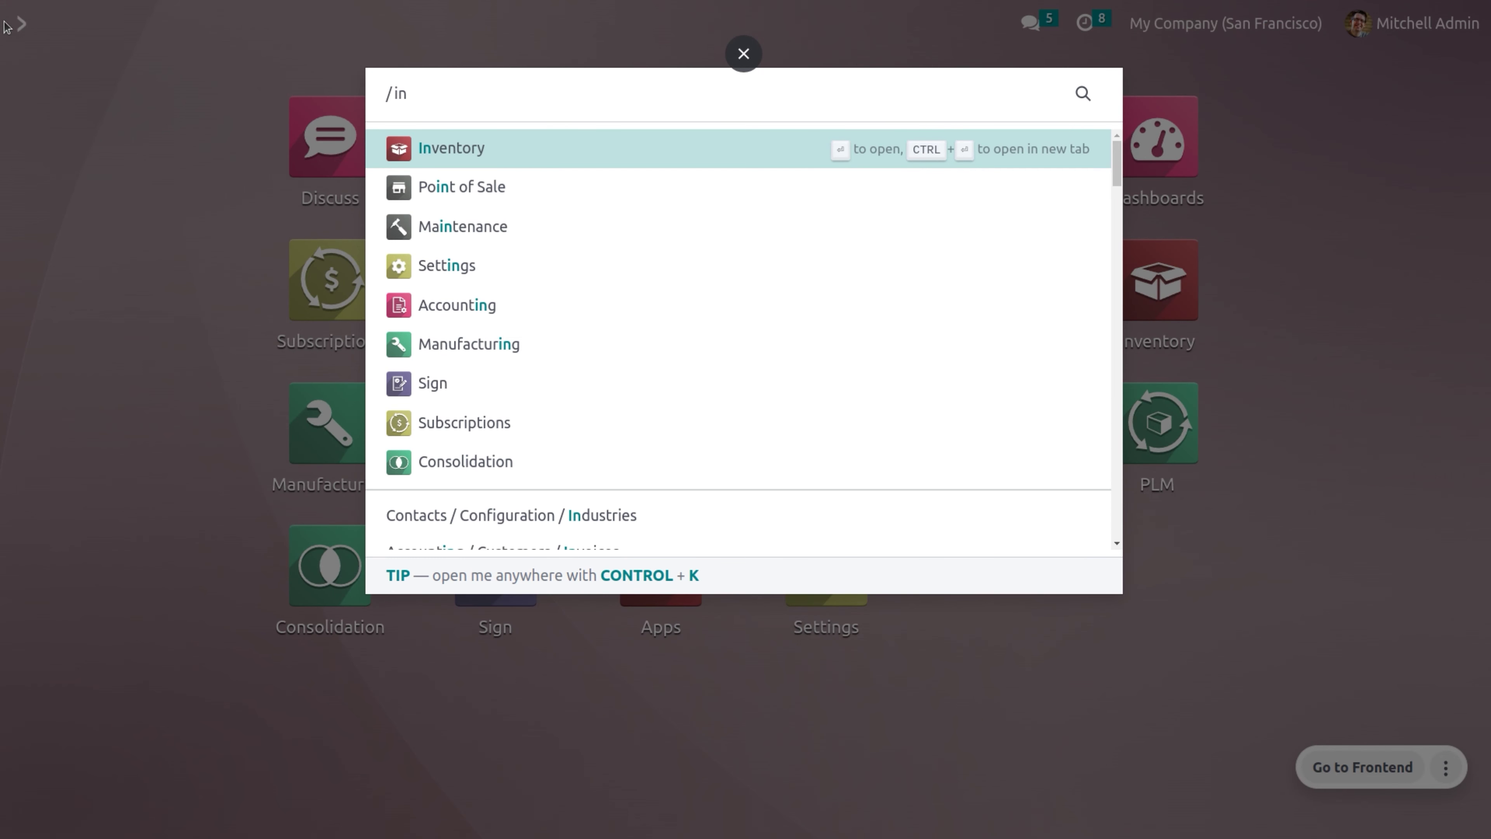
key(Return)
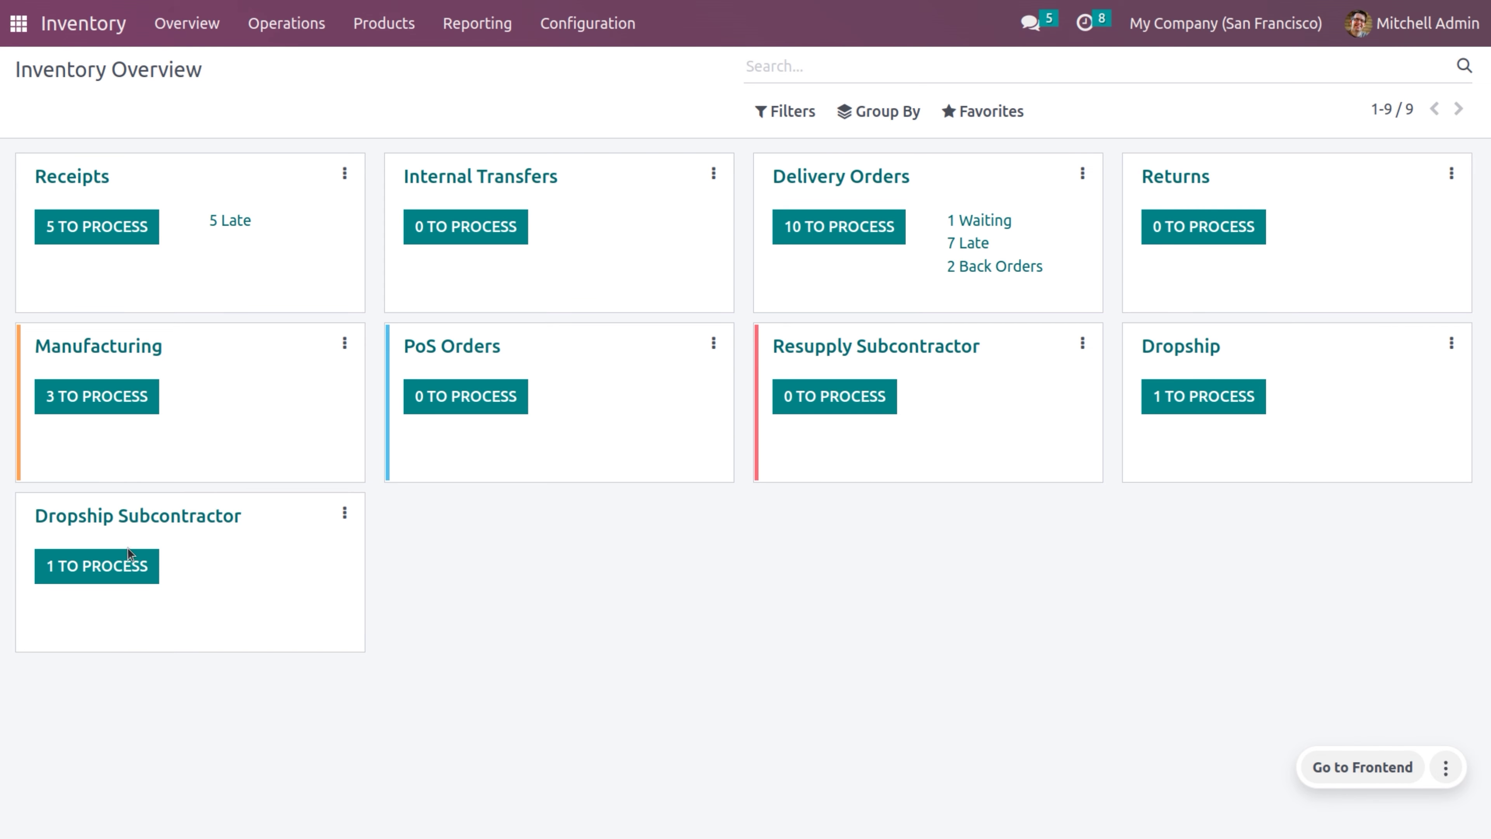
click(127, 567)
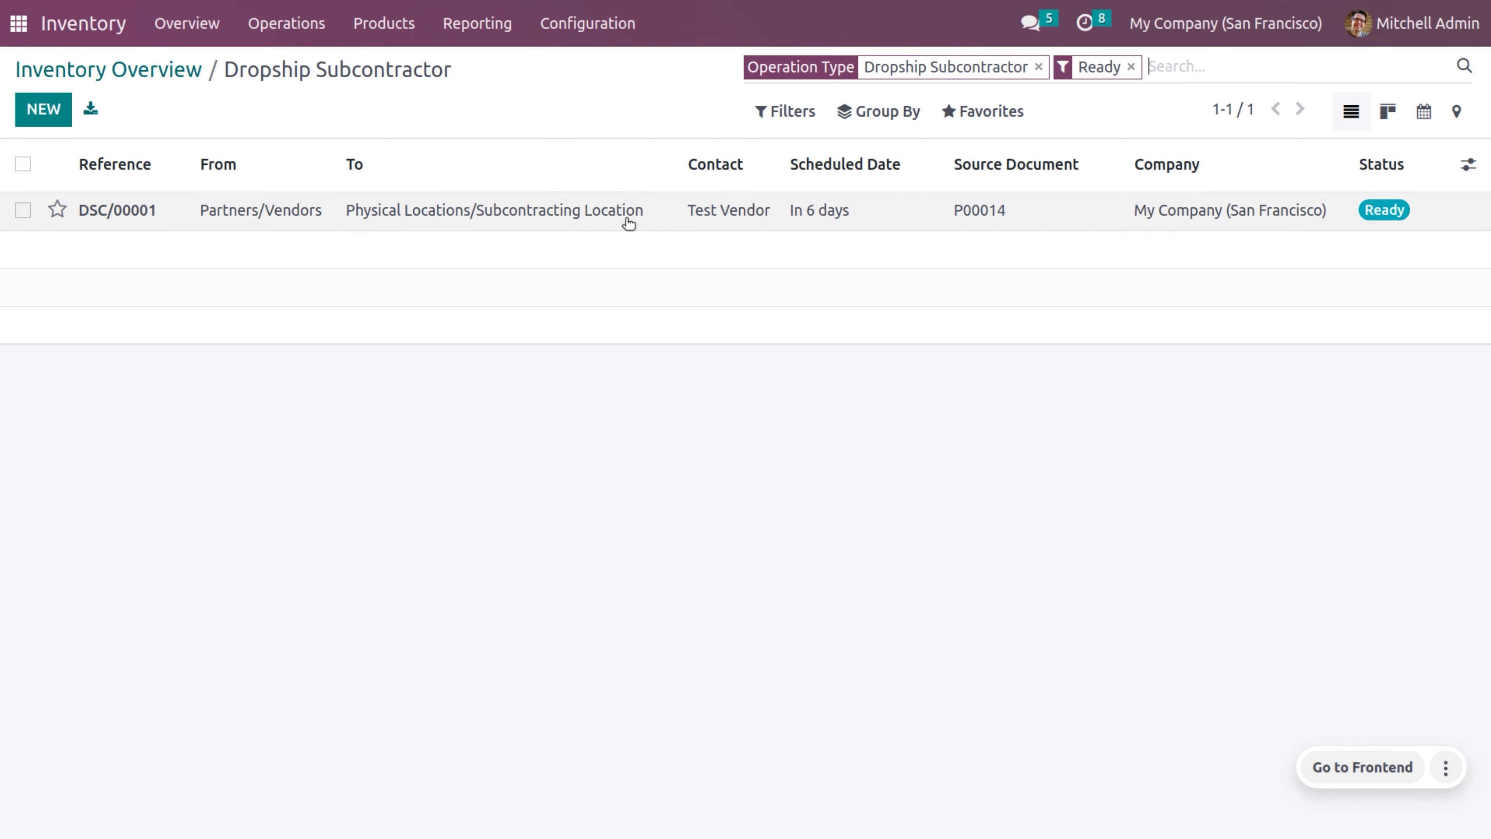
click(559, 223)
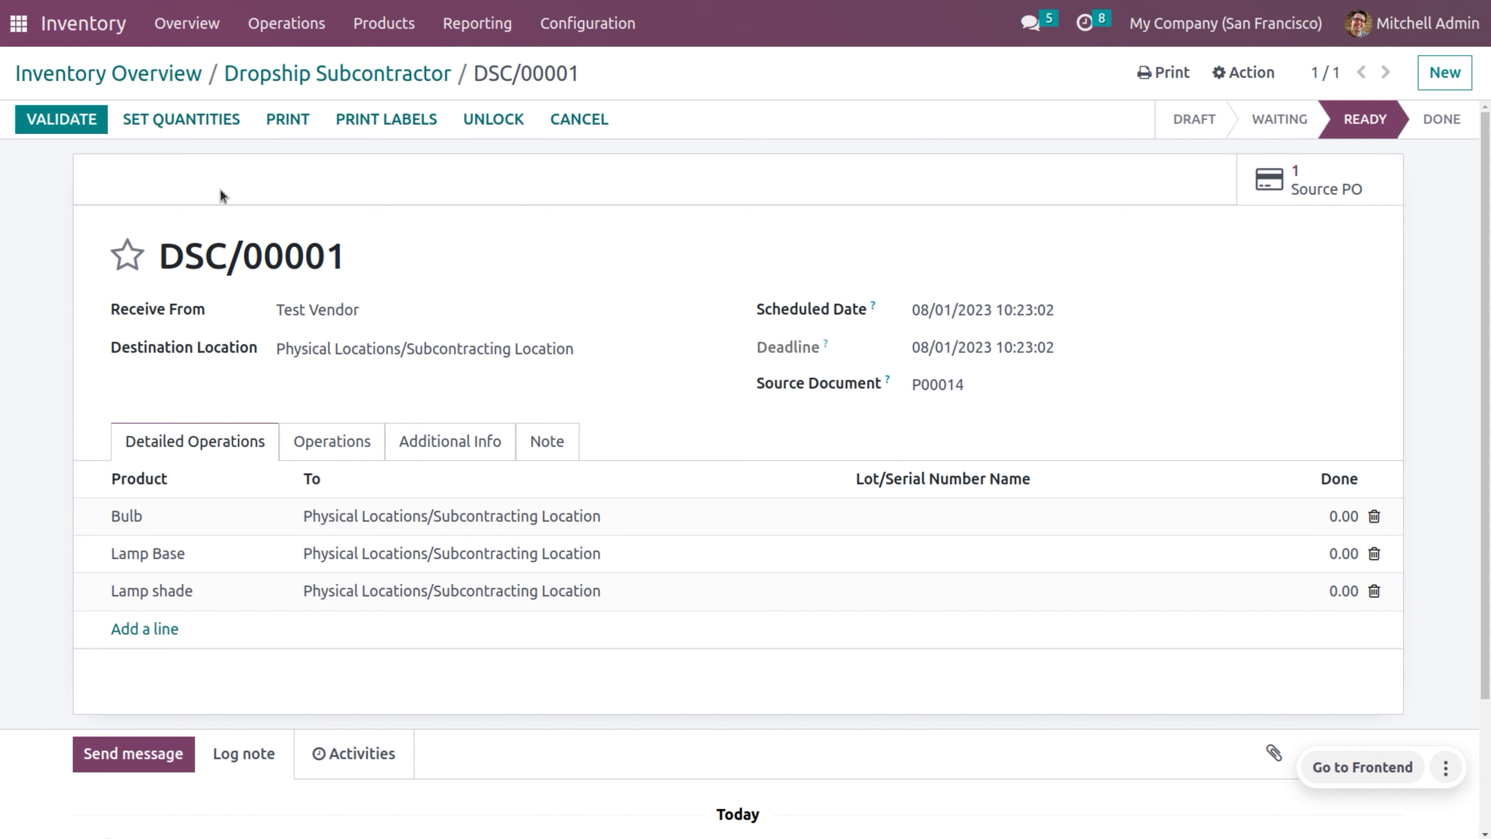
click(202, 125)
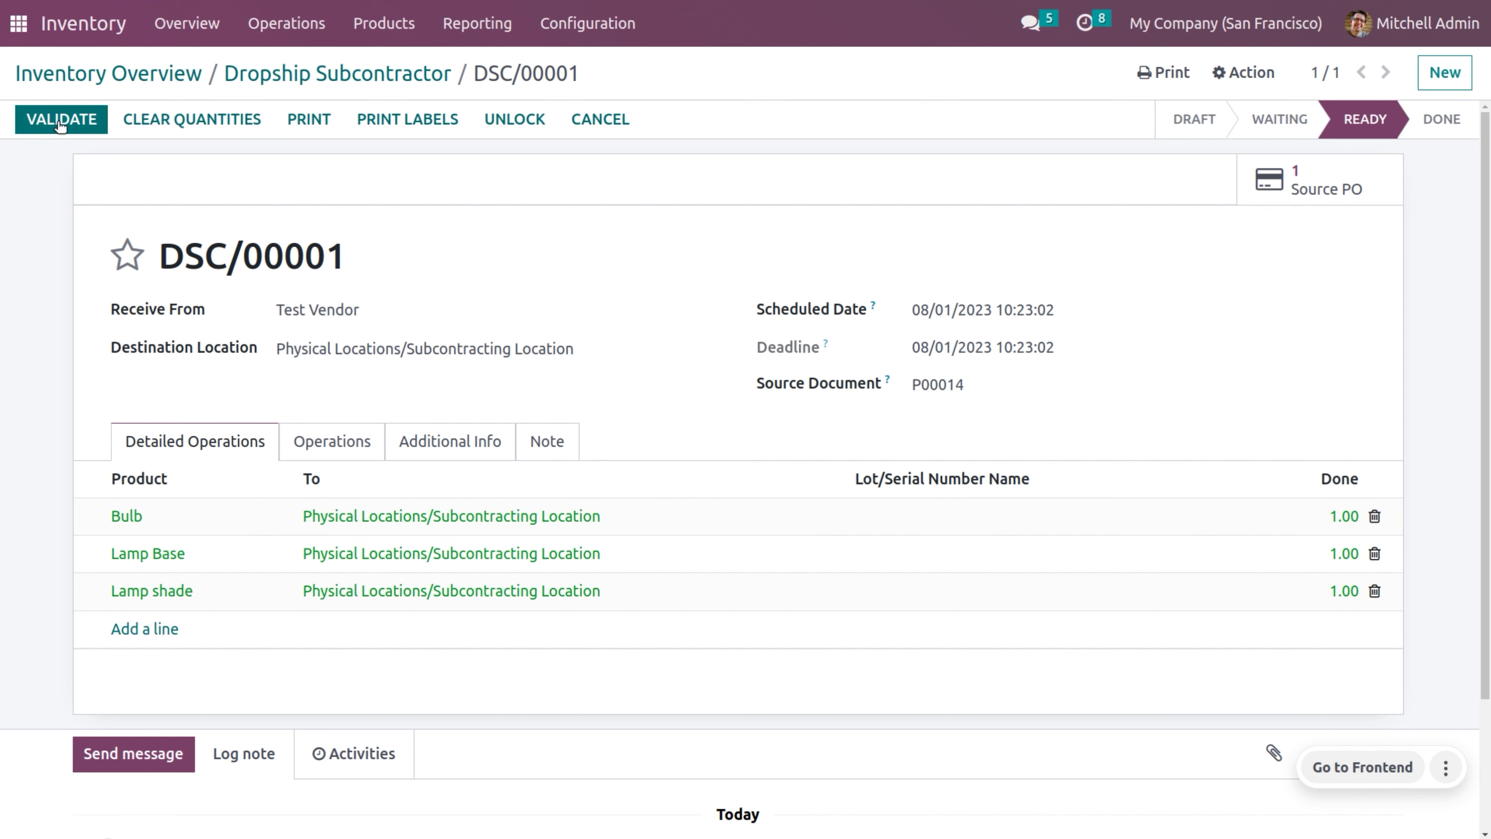
click(57, 120)
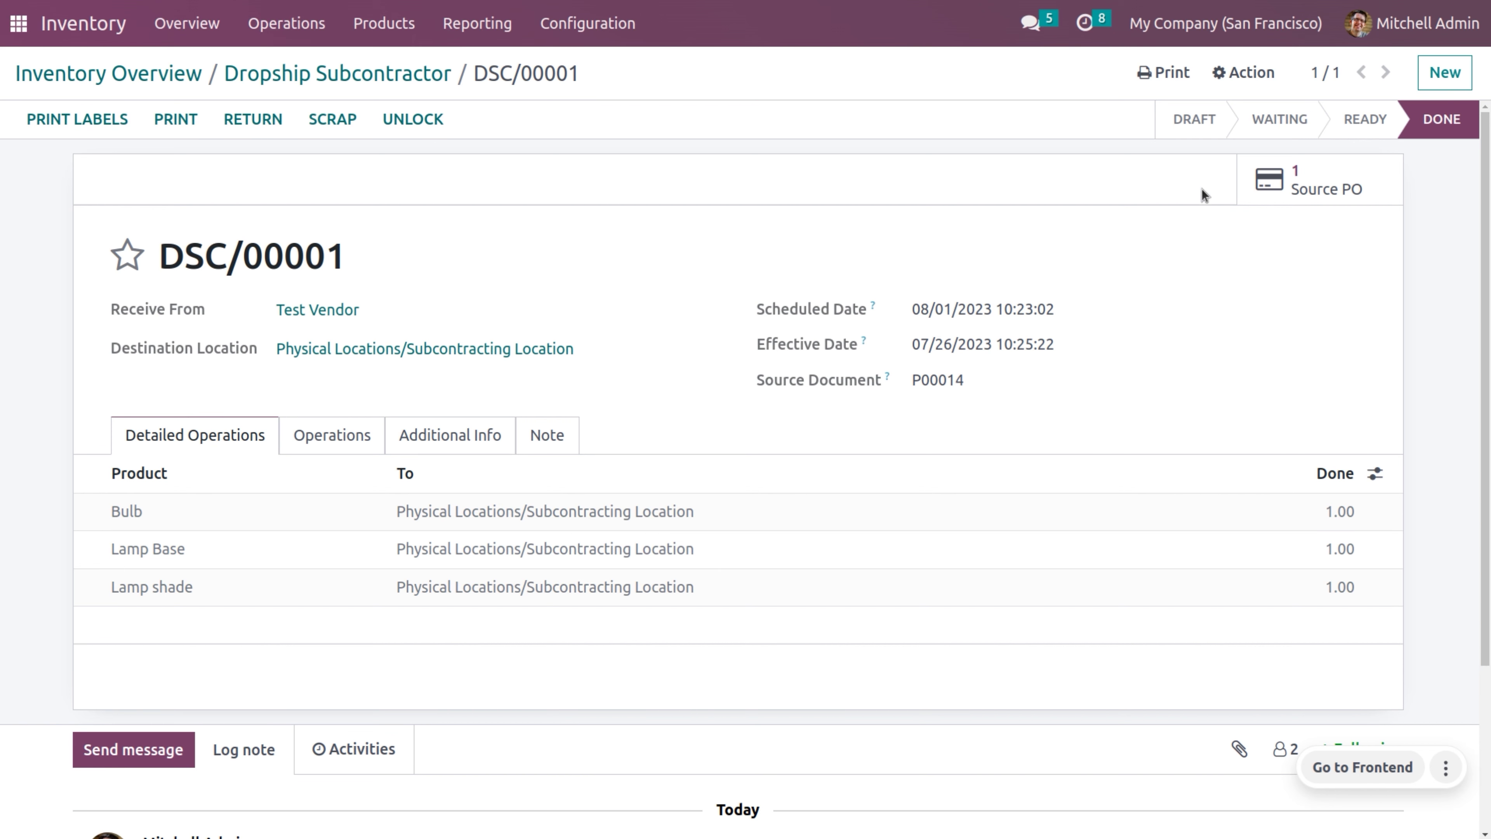
- Review the source purchase order of the component transfer, and return to the Inventory overview
click(1321, 178)
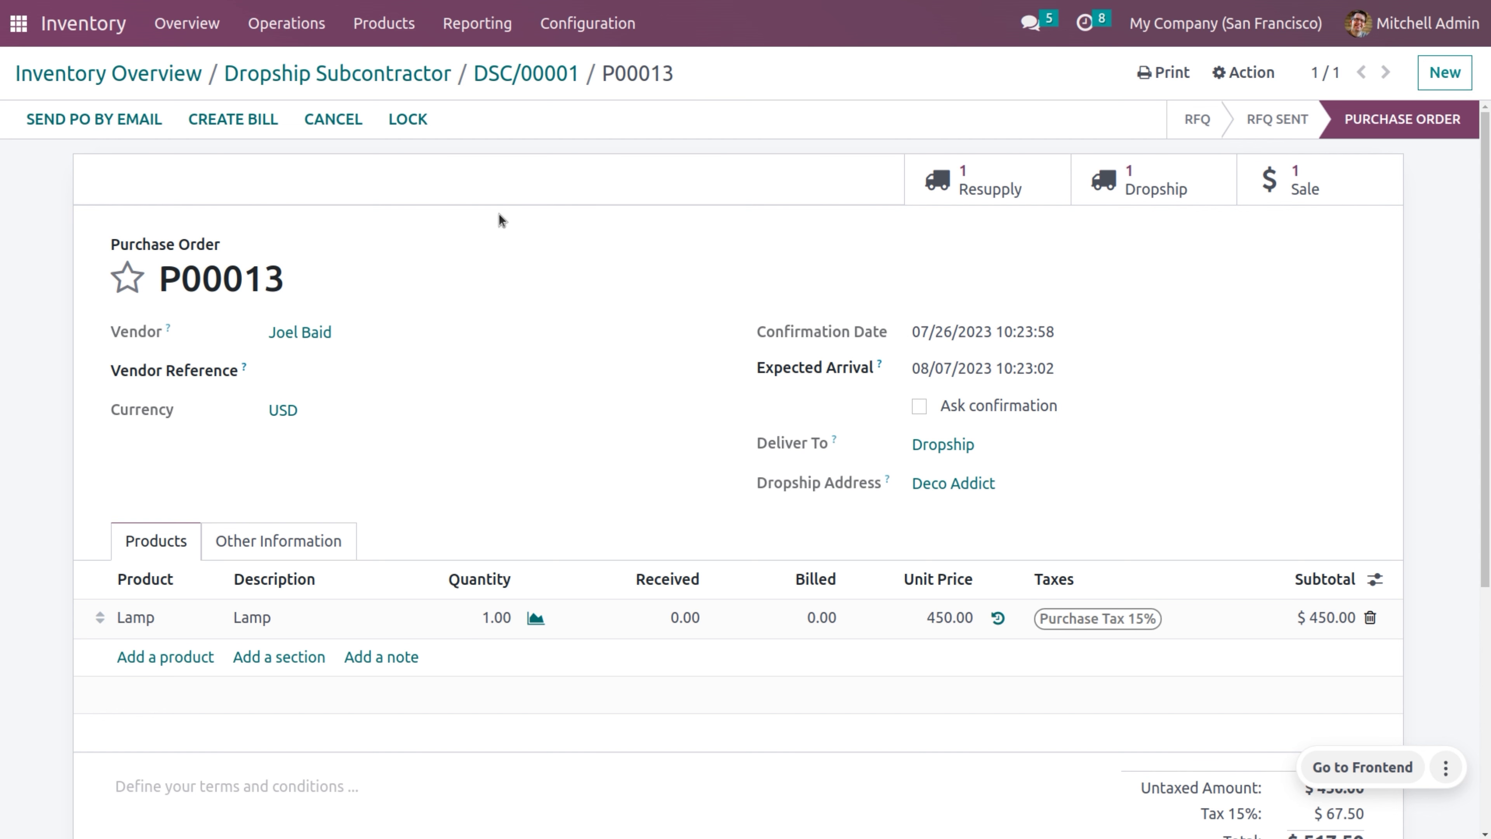
click(234, 76)
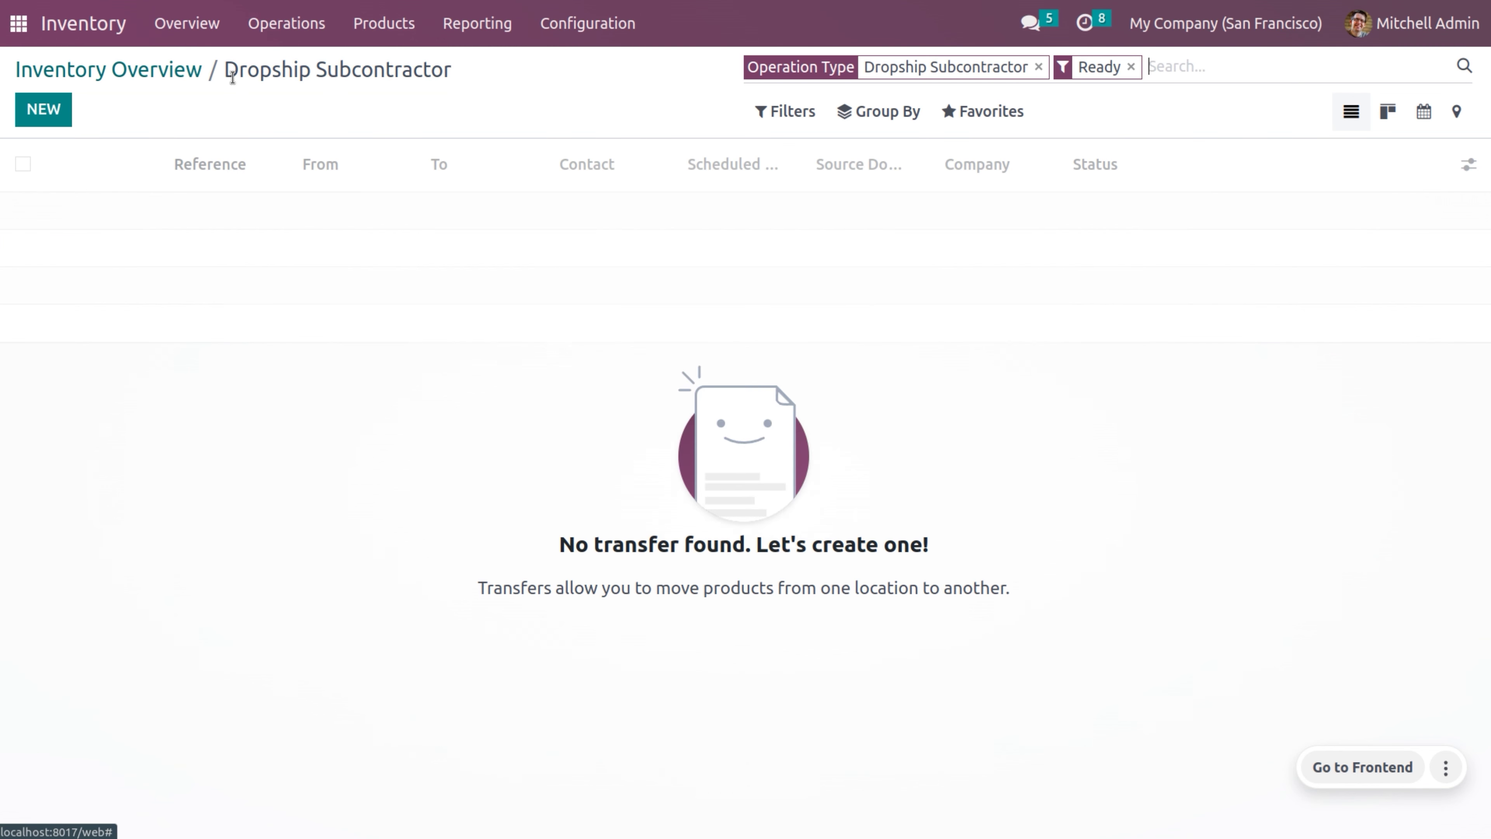
click(143, 71)
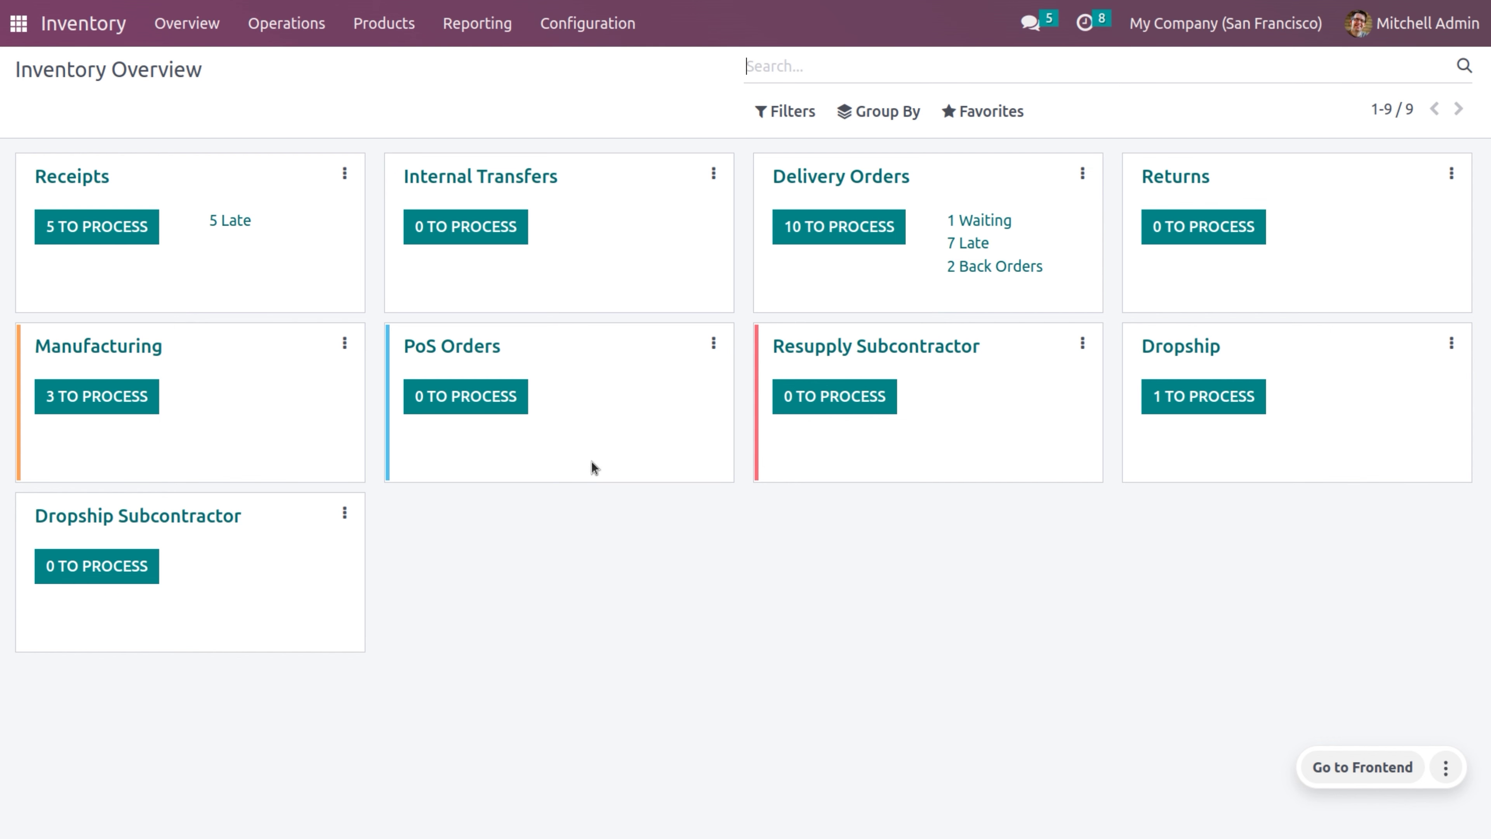
- Open the ready Dropship transfer for the Lamp, fill its done quantity and validate it
click(1196, 402)
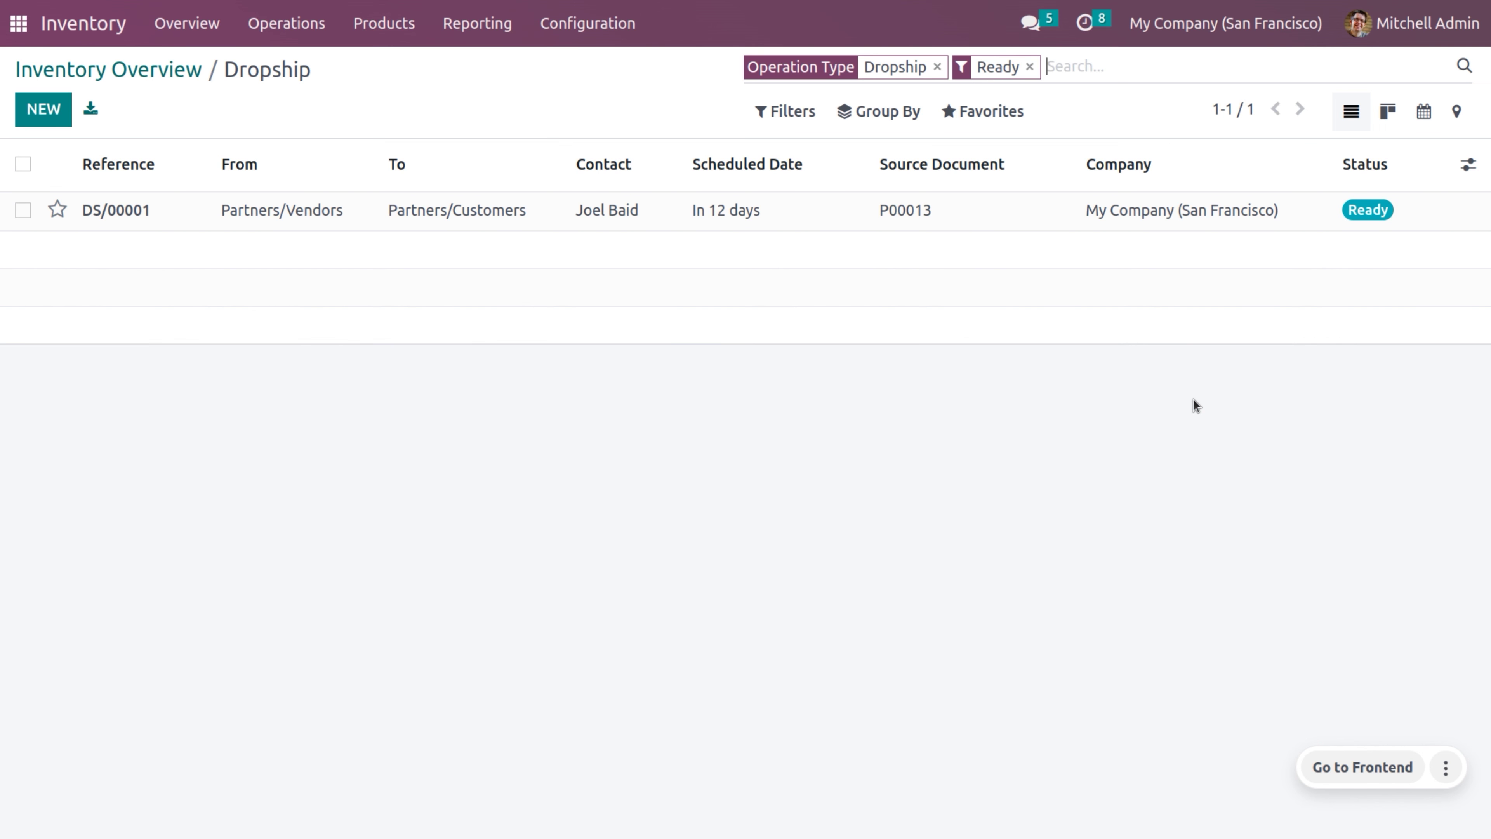
click(950, 222)
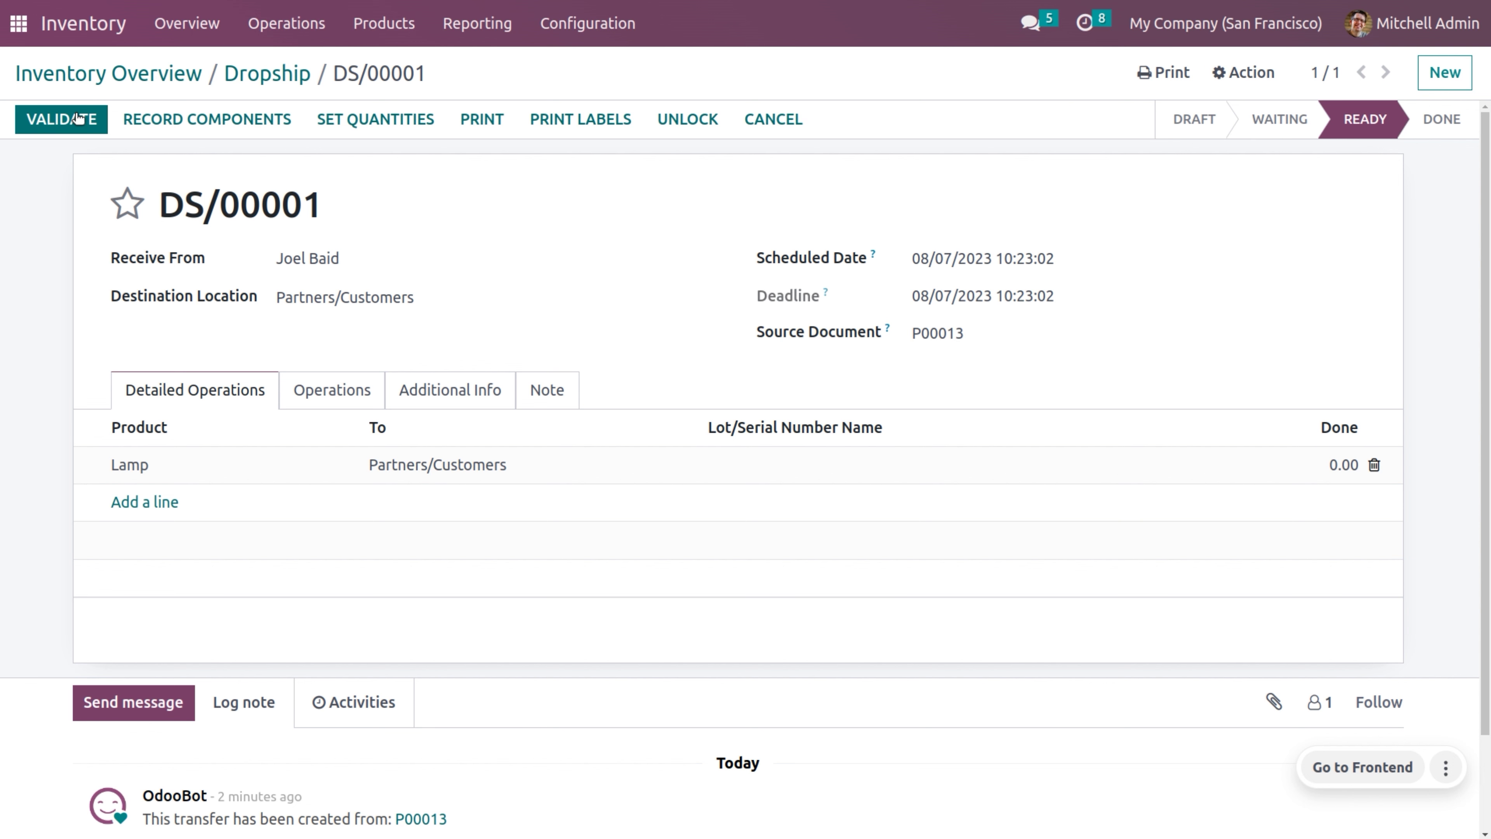
click(376, 120)
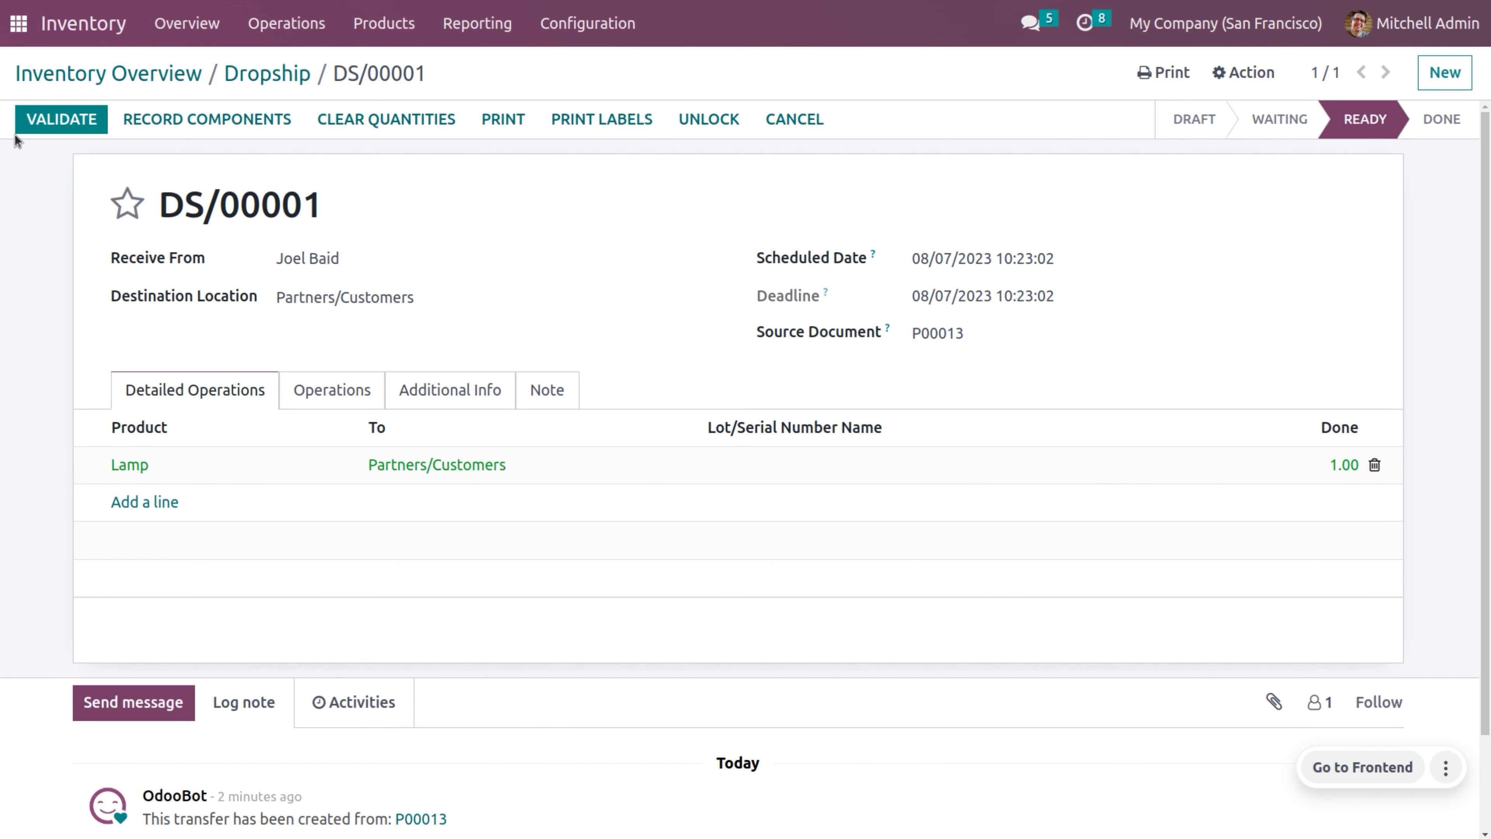
click(37, 125)
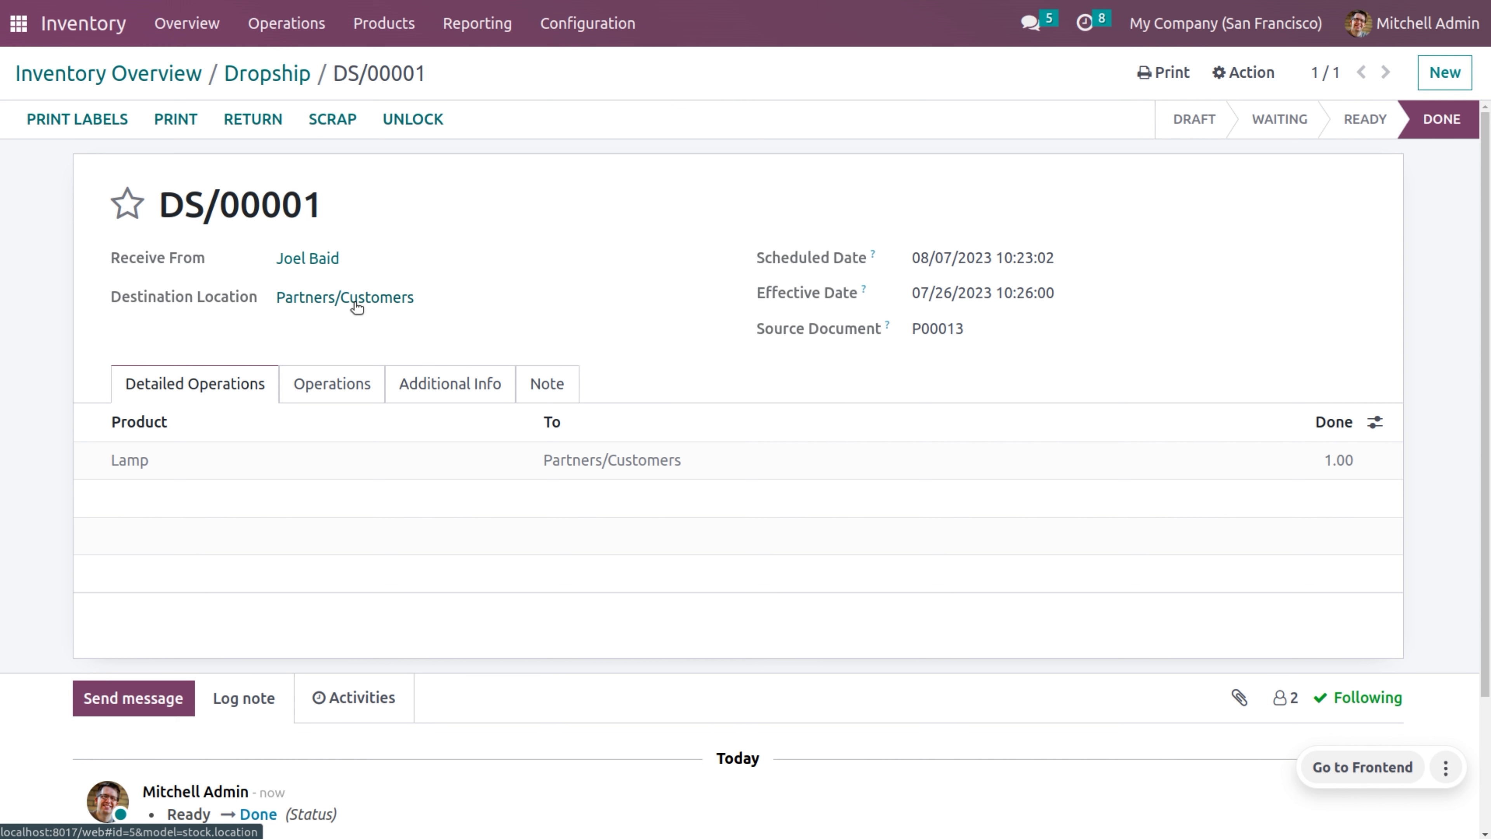
- Open the current stock of Physical Locations/Subcontracting Location and expand the Bulb group to check its quantities
click(560, 13)
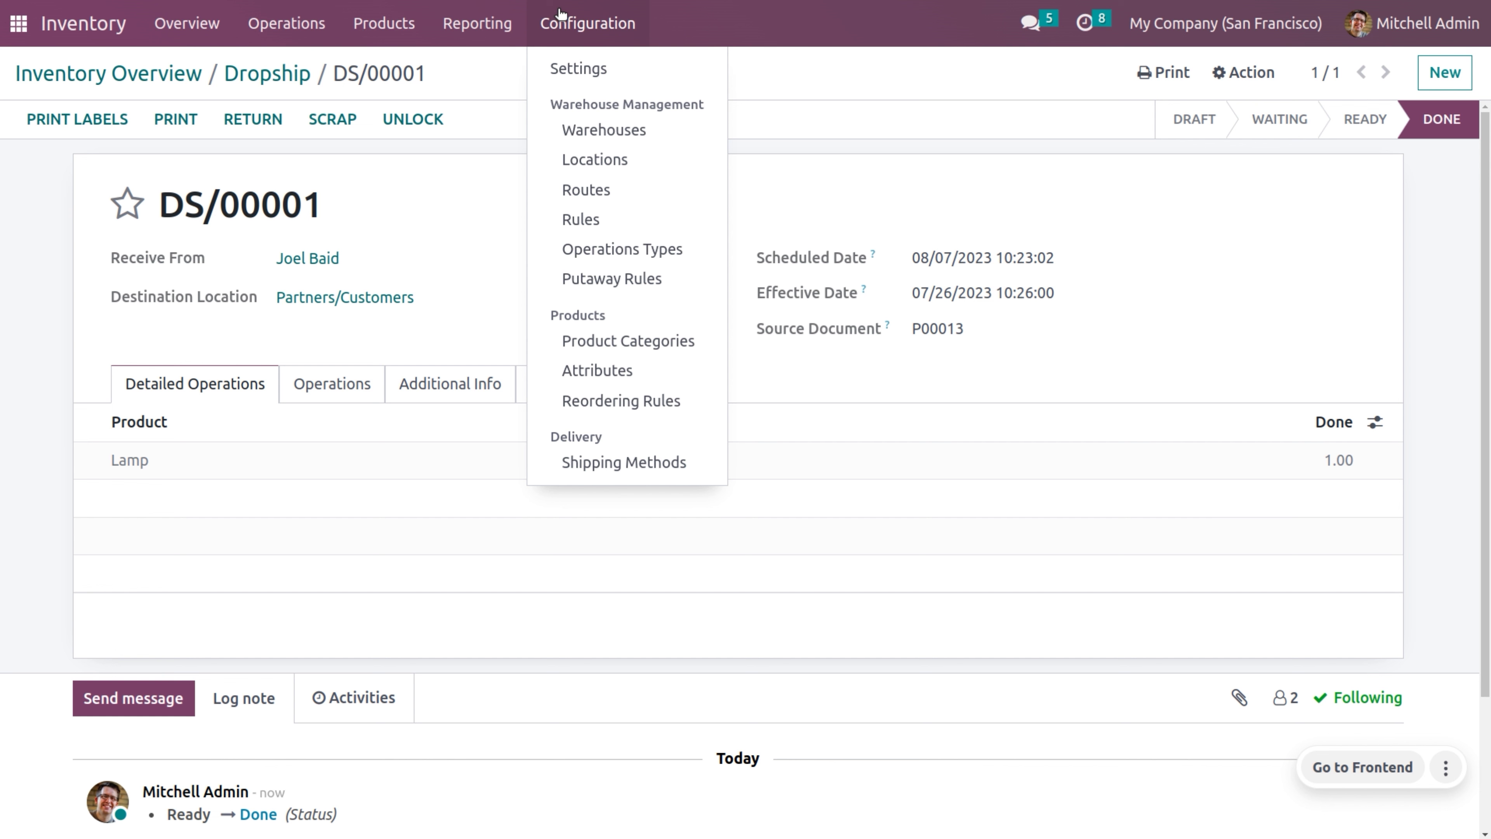
click(600, 159)
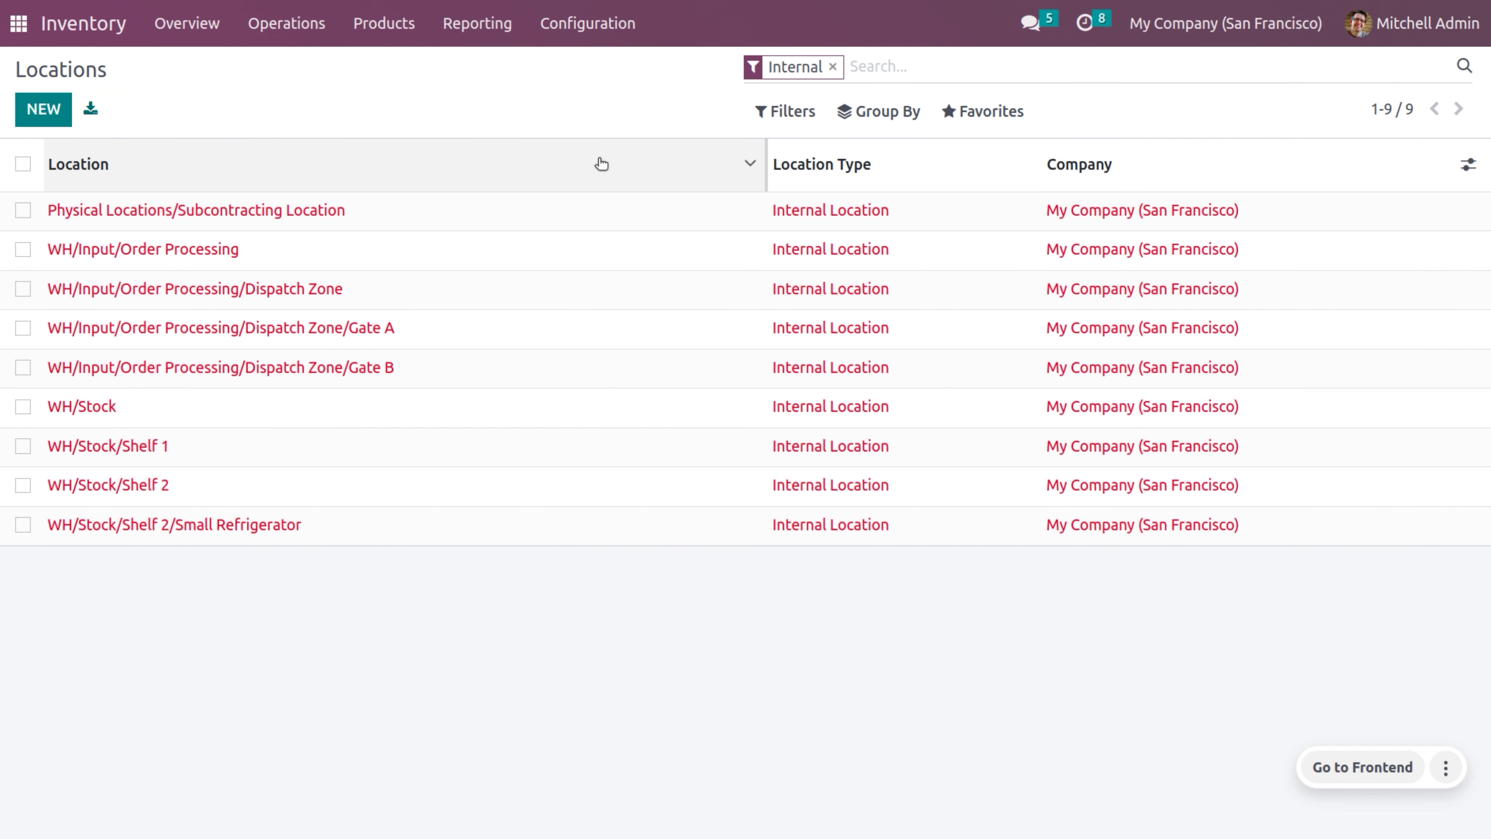
click(621, 213)
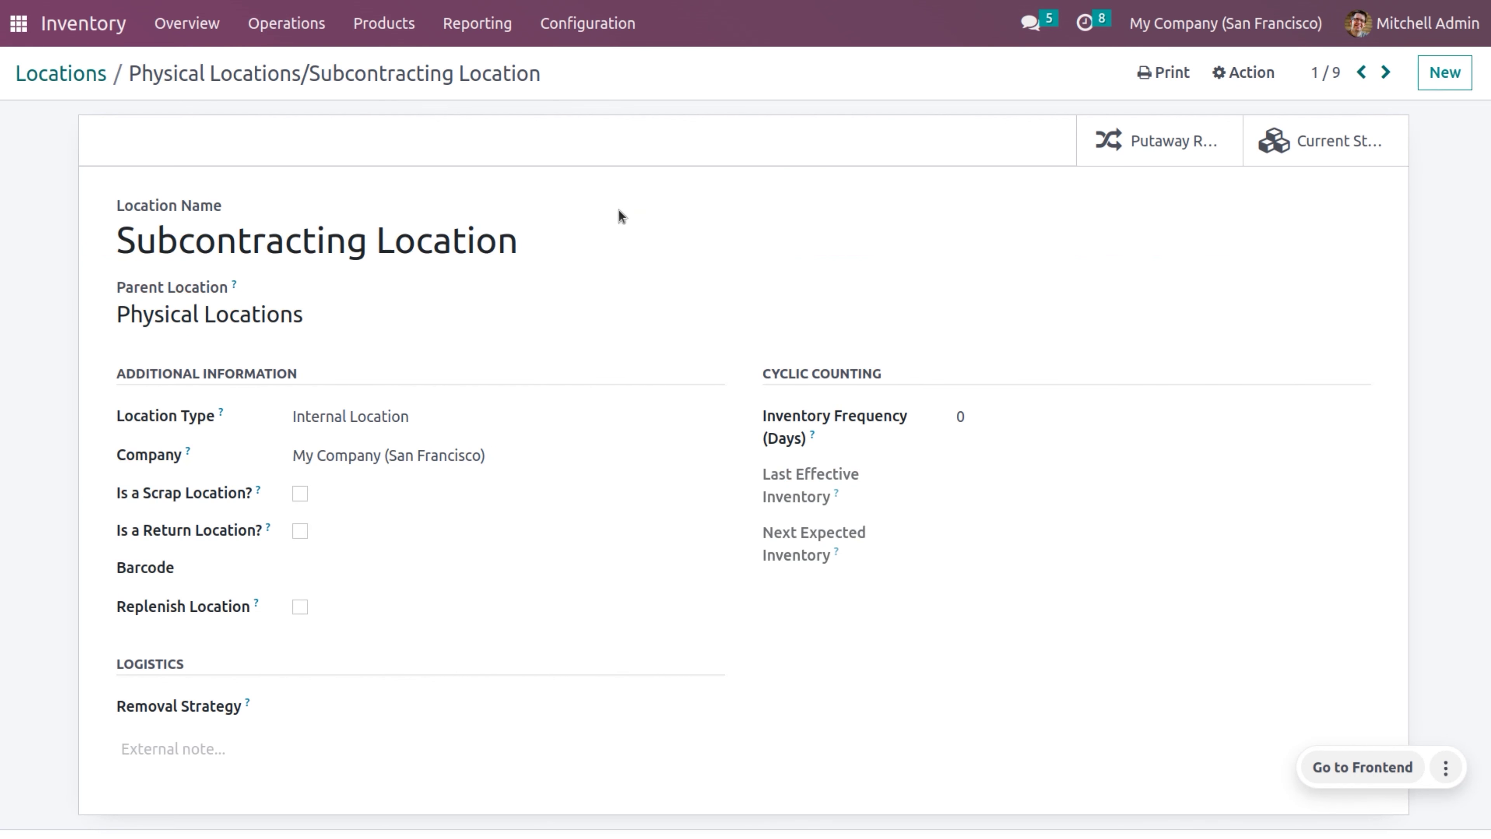
click(1307, 144)
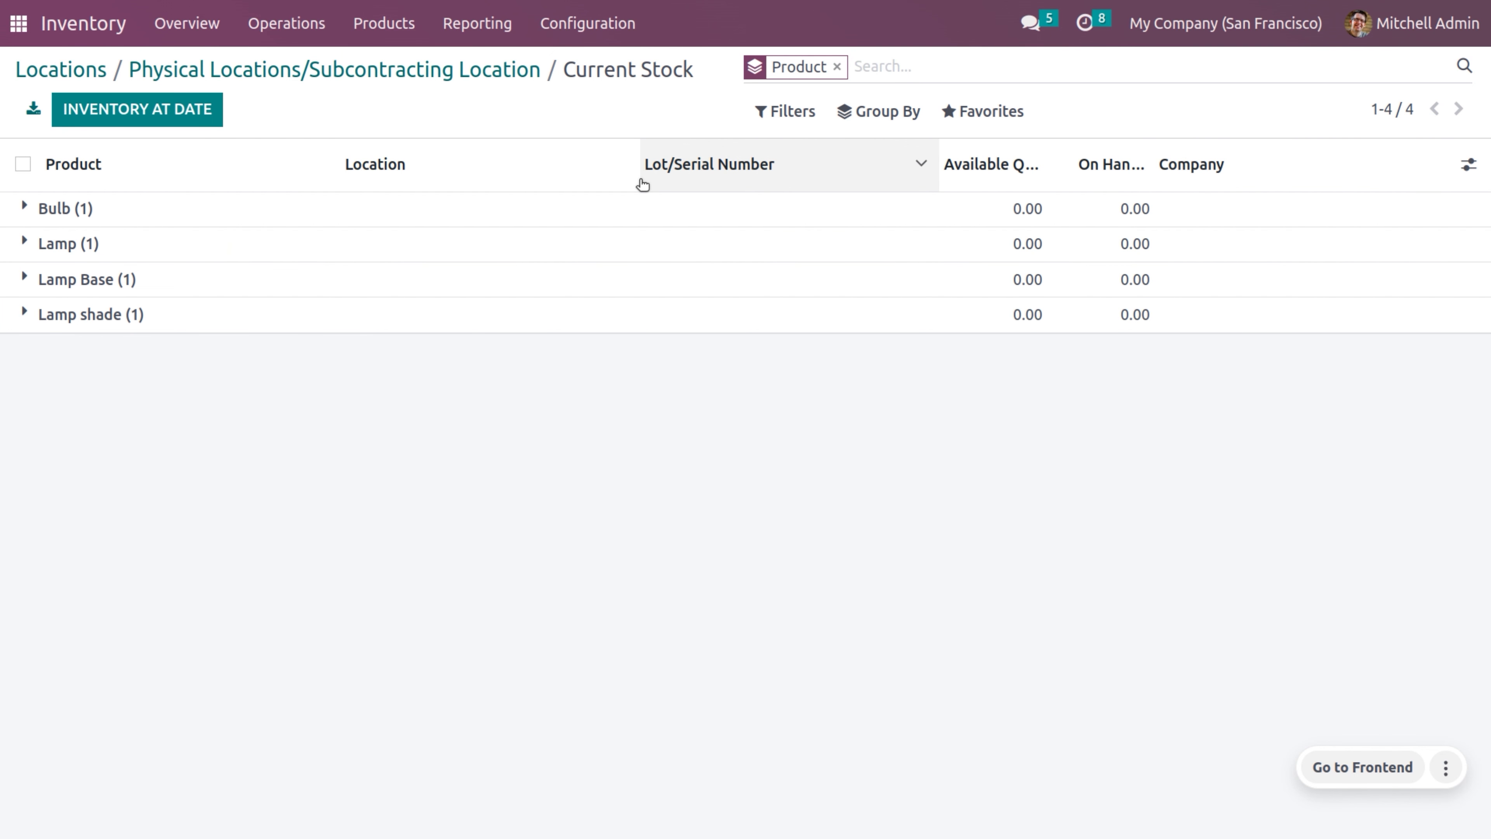
click(24, 203)
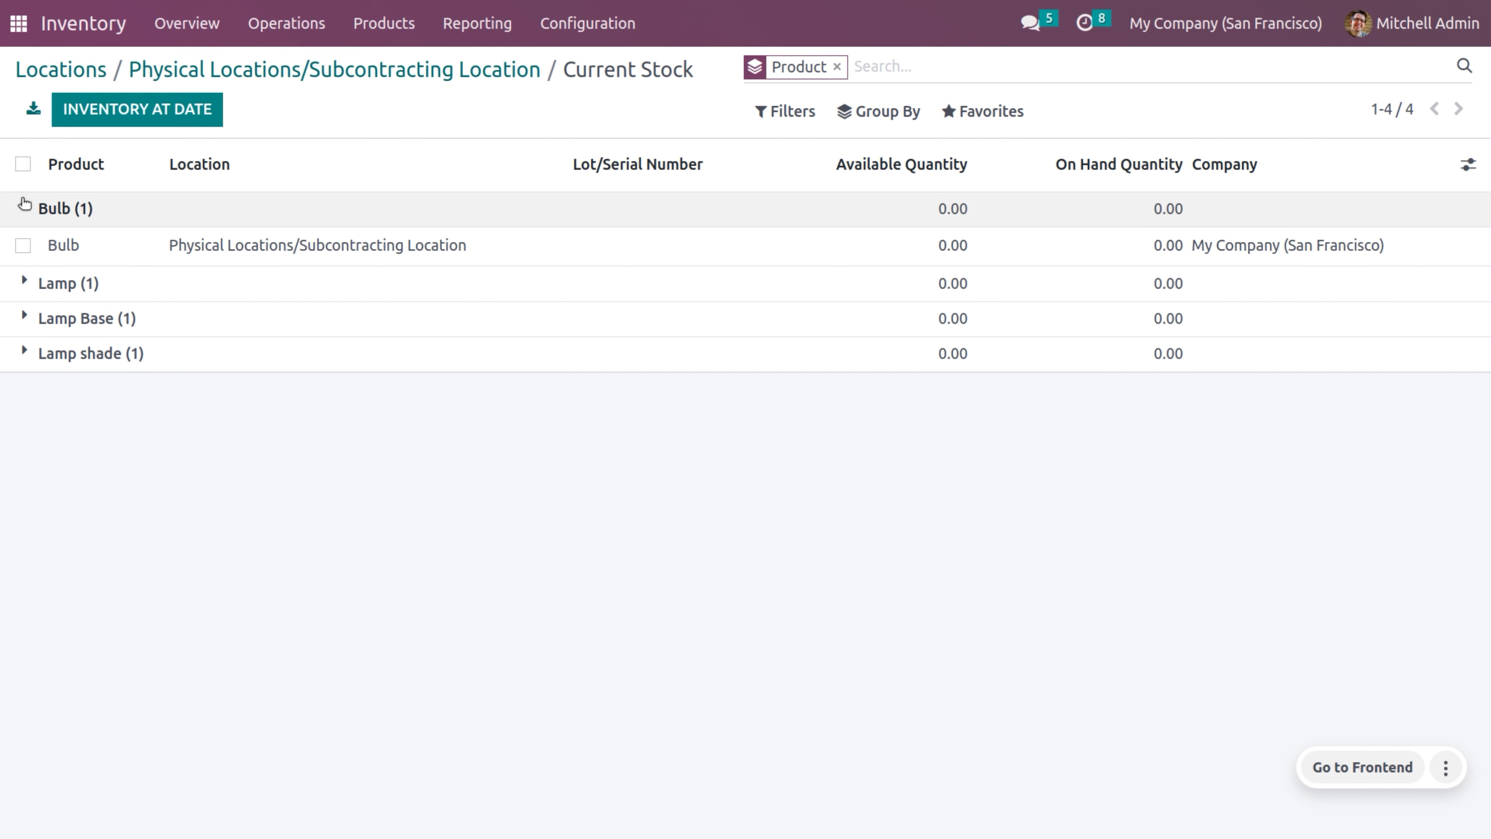